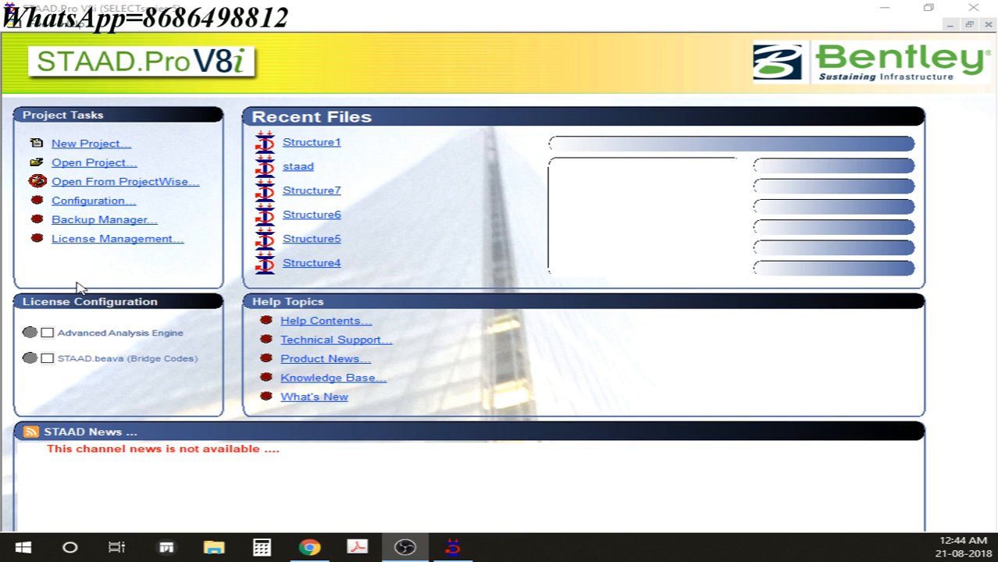
Create a new Space structure named Structure1 in metres and kilonewtons, with Add Beam as the starting mode
click(97, 145)
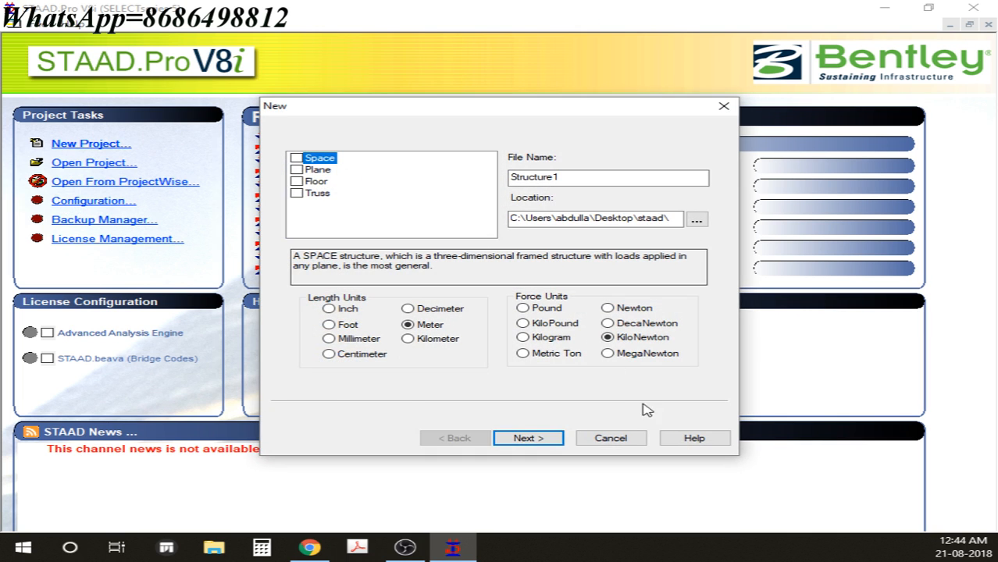
click(528, 438)
click(539, 314)
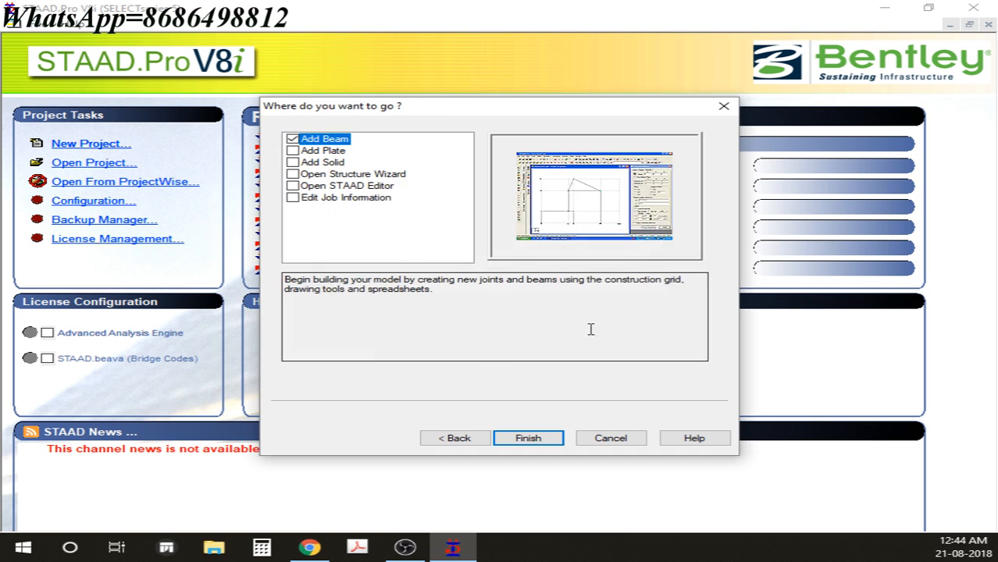
click(528, 438)
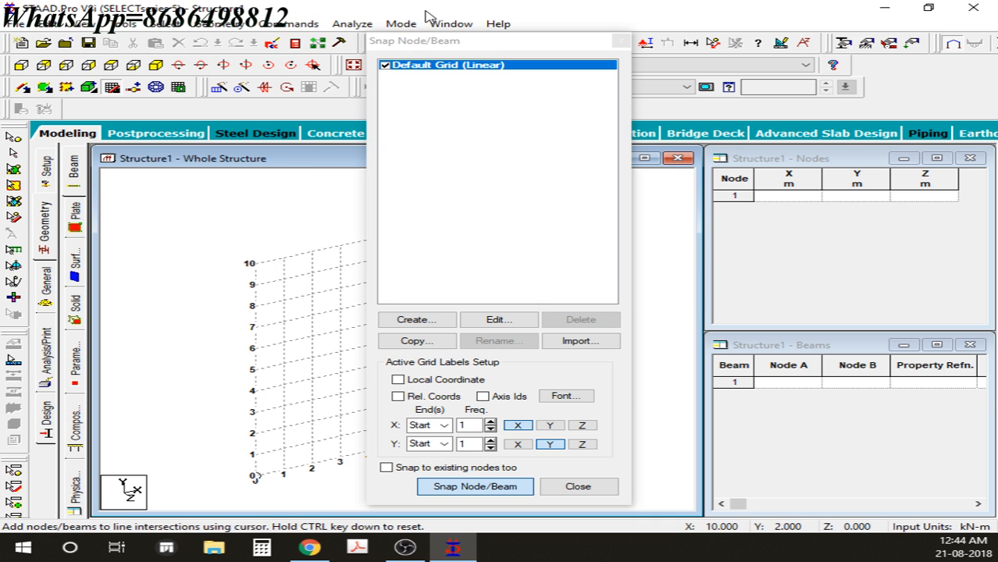
drag(427, 41, 769, 39)
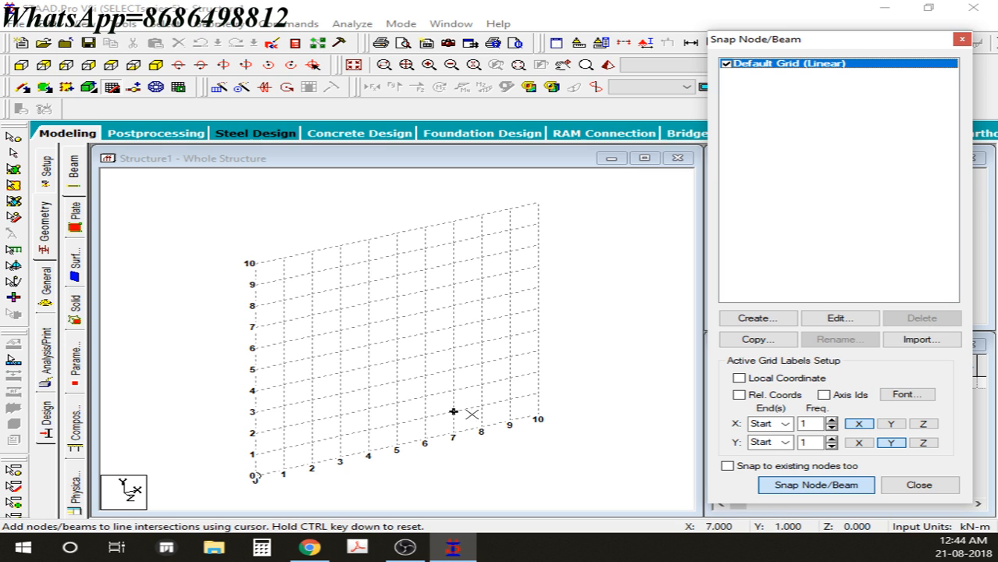
drag(855, 46, 824, 39)
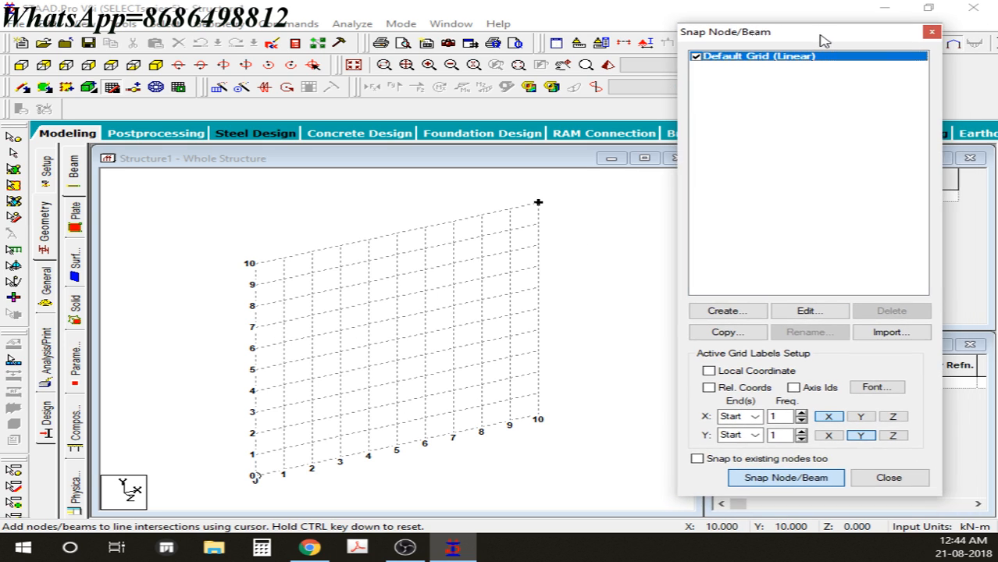
click(932, 31)
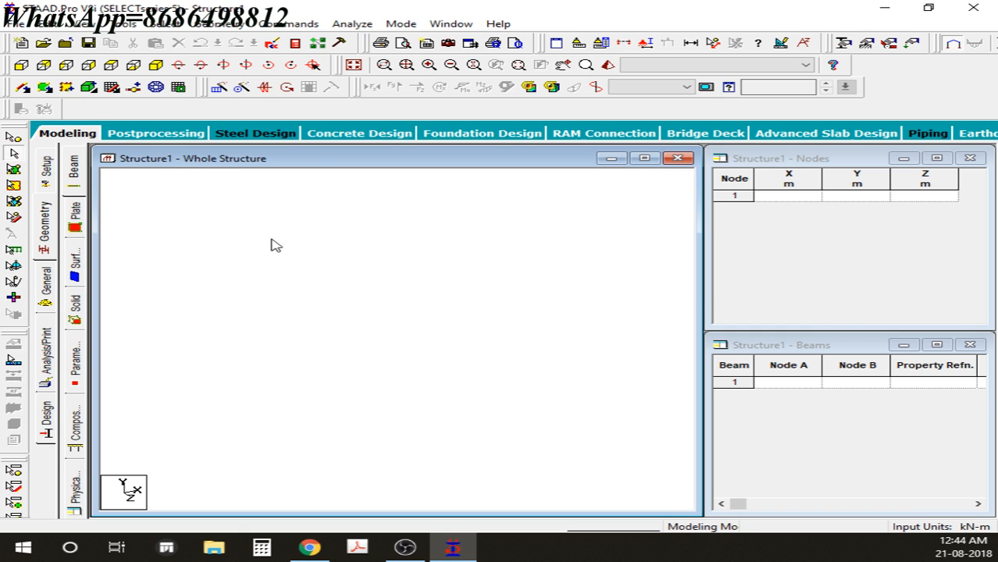
Draw a 5 m beam along the X axis from the origin on the default snap grid, and close the grid setup
click(112, 87)
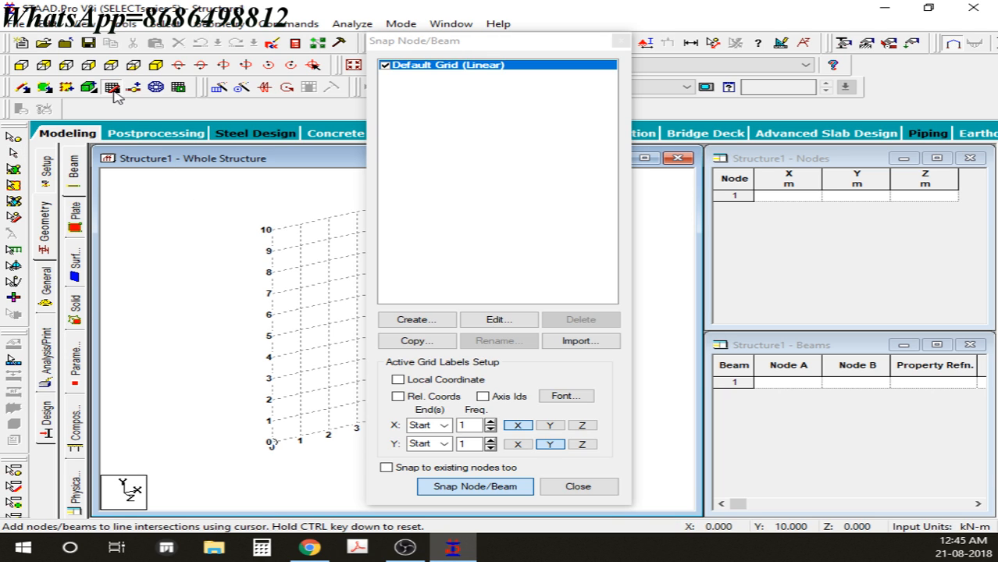
drag(428, 44, 773, 12)
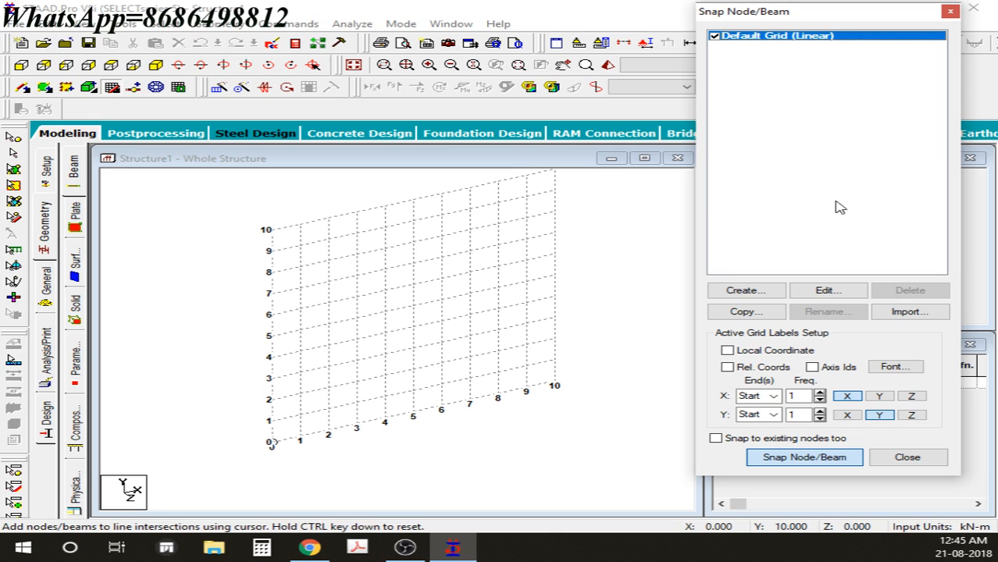
click(271, 442)
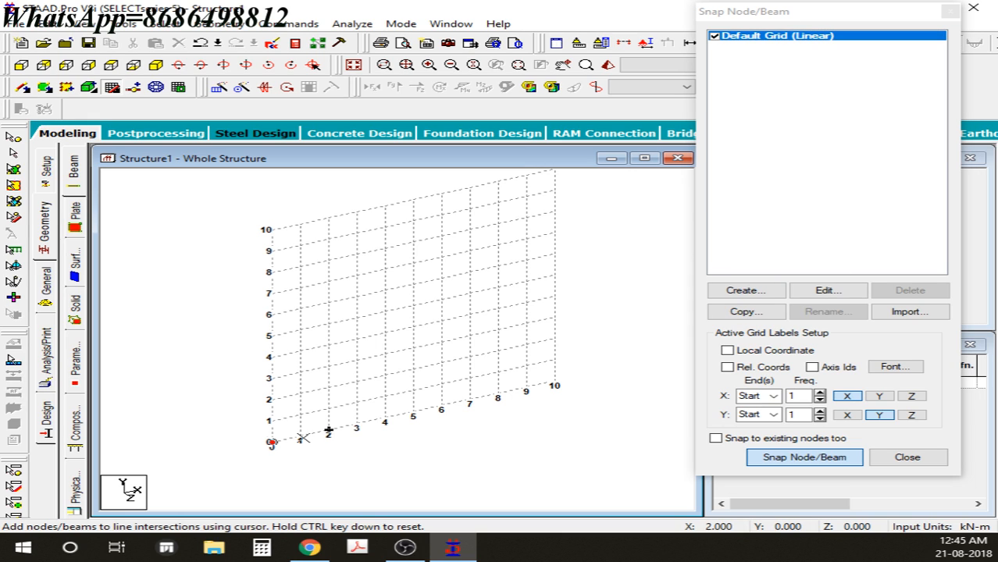
click(414, 413)
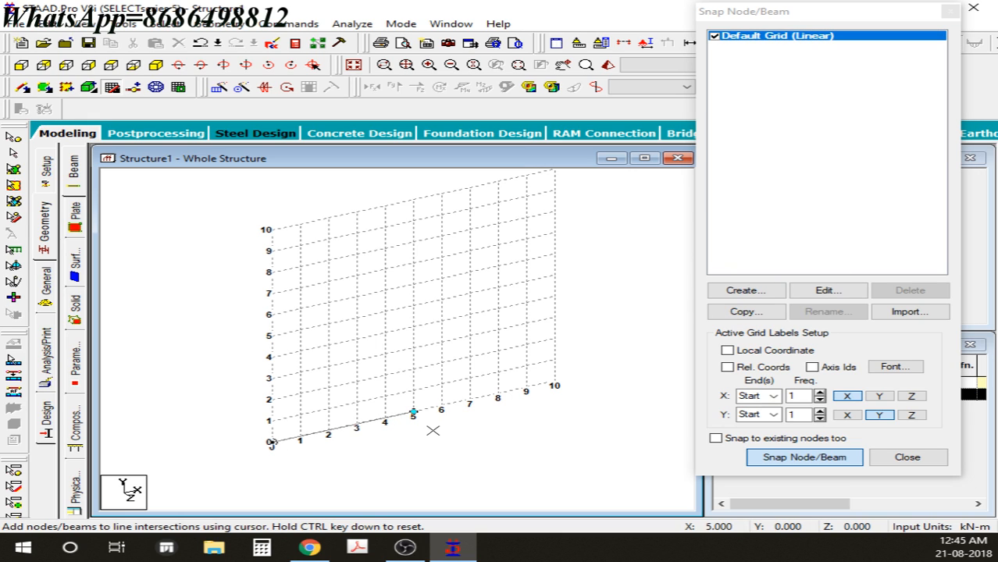
key(Escape)
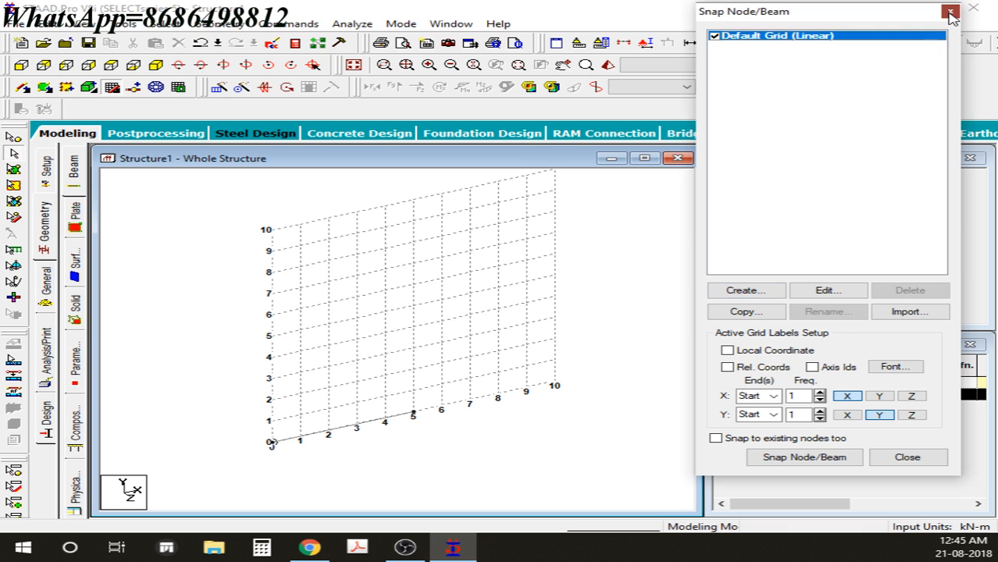
click(973, 7)
middle_drag(327, 363, 311, 369)
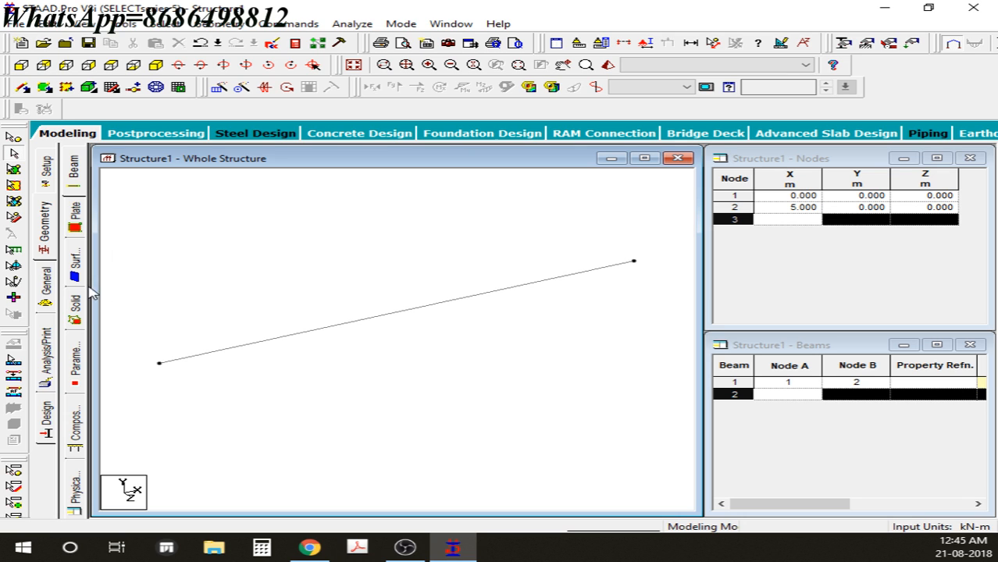
Define a rectangular concrete section with YD 0.3 m and ZD 0.23 m
click(47, 284)
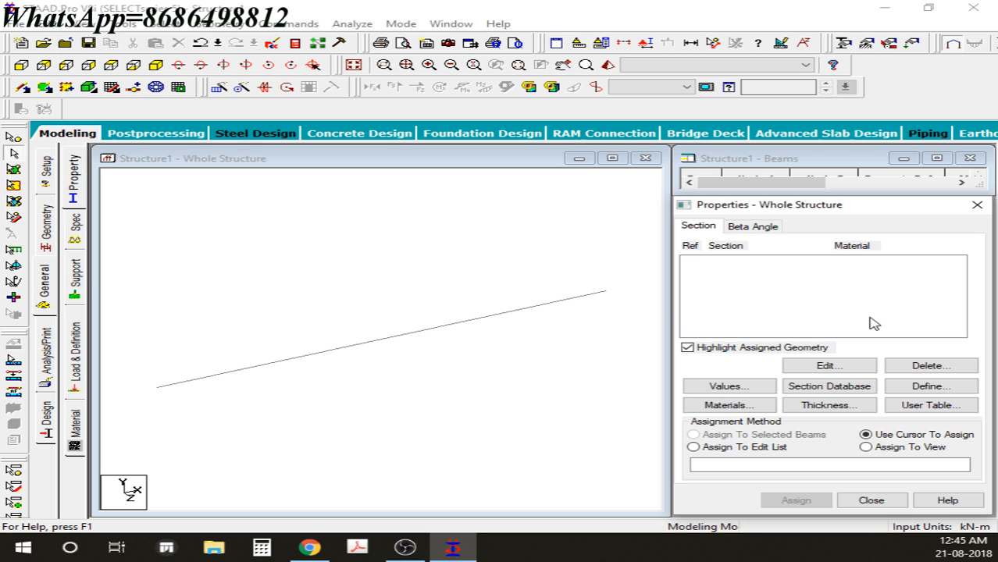
drag(769, 210, 778, 173)
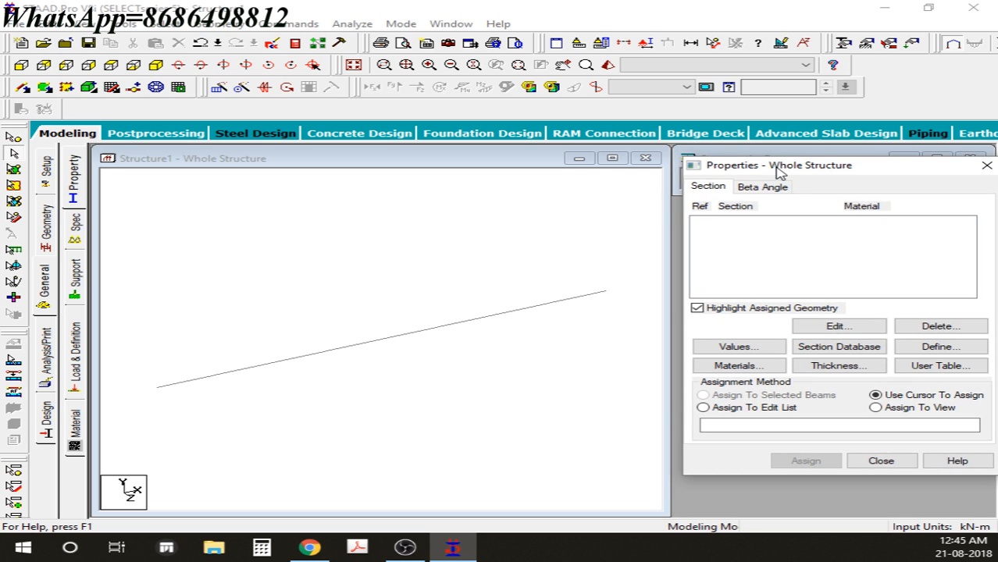
click(923, 350)
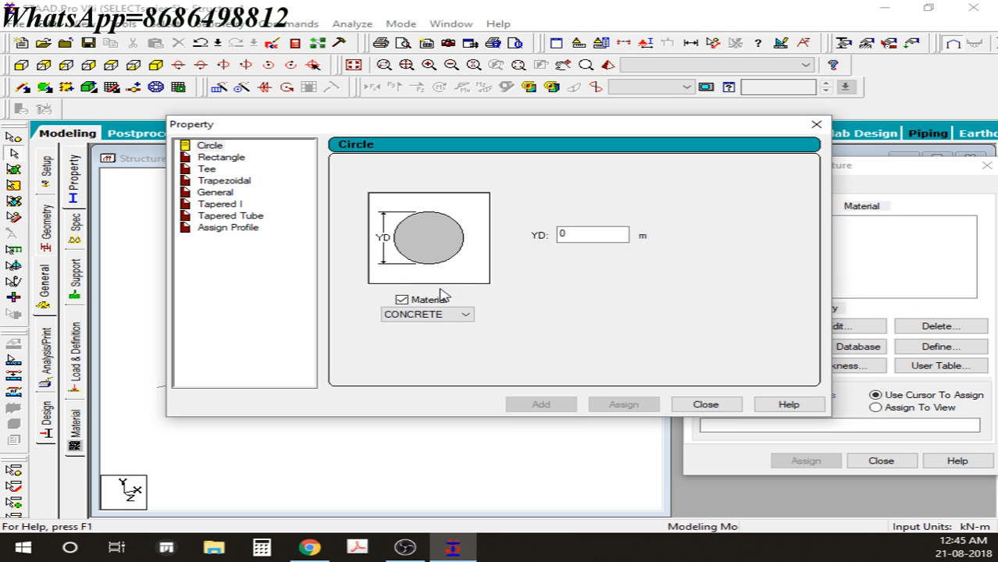
drag(361, 128, 392, 91)
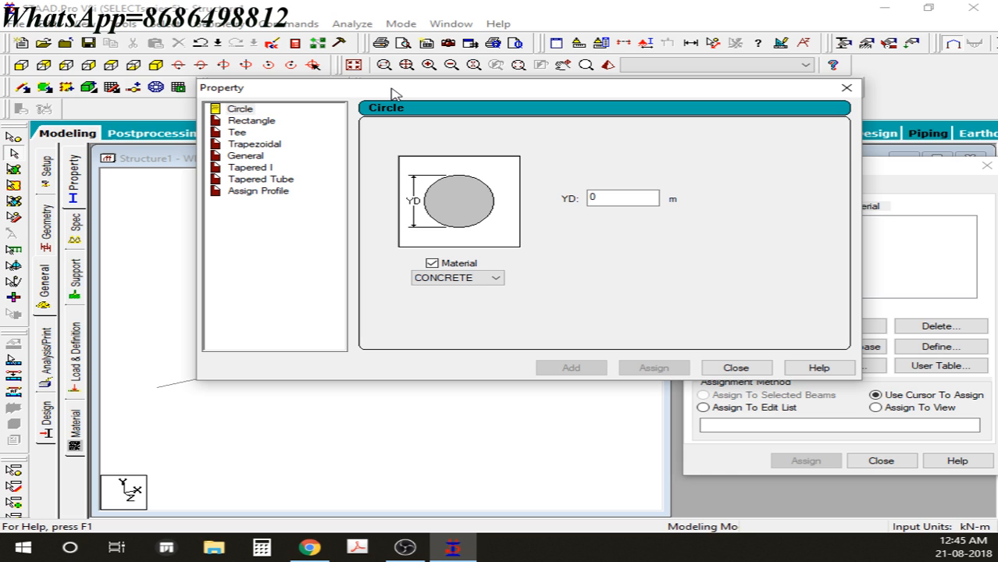
click(248, 121)
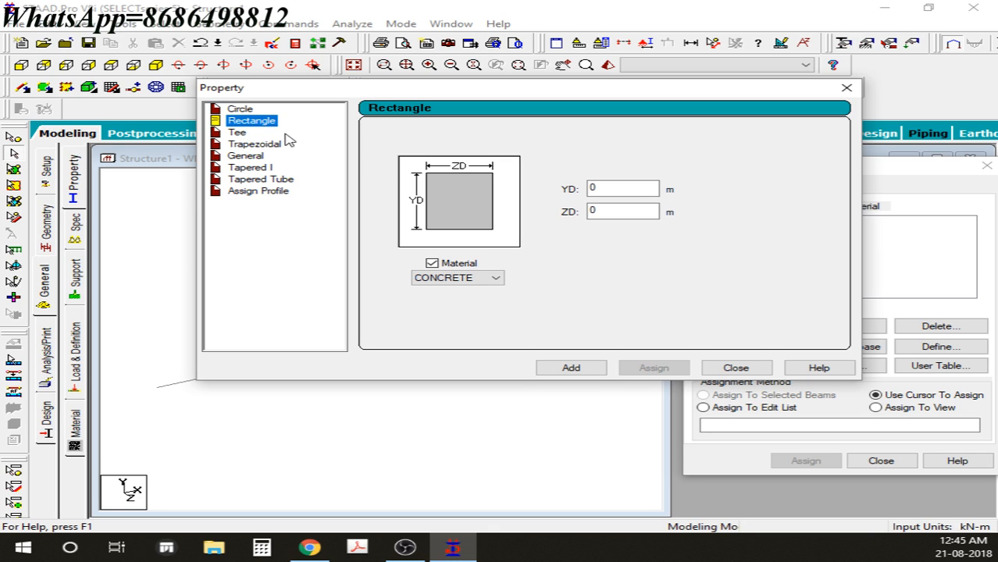
key(Tab)
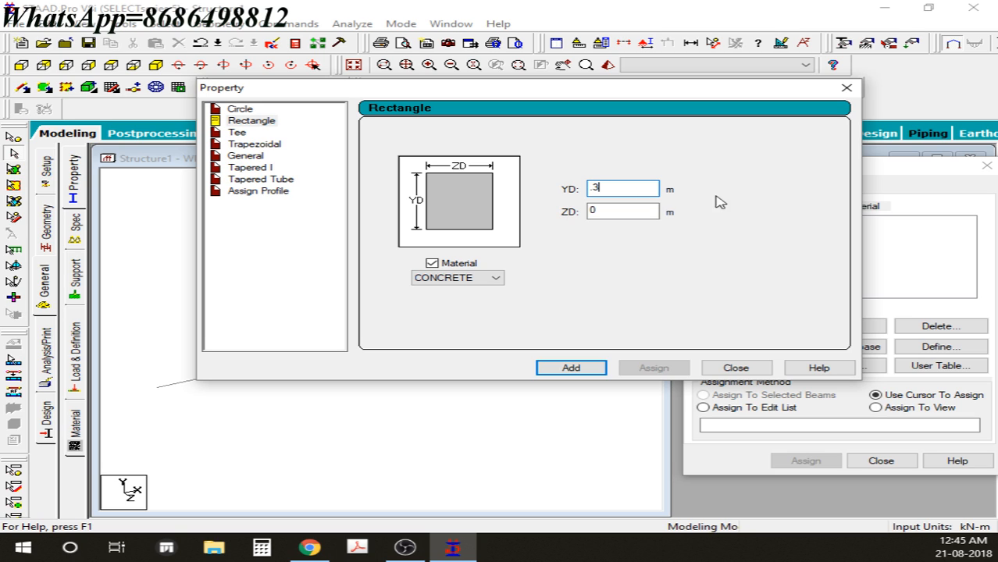
key(Tab)
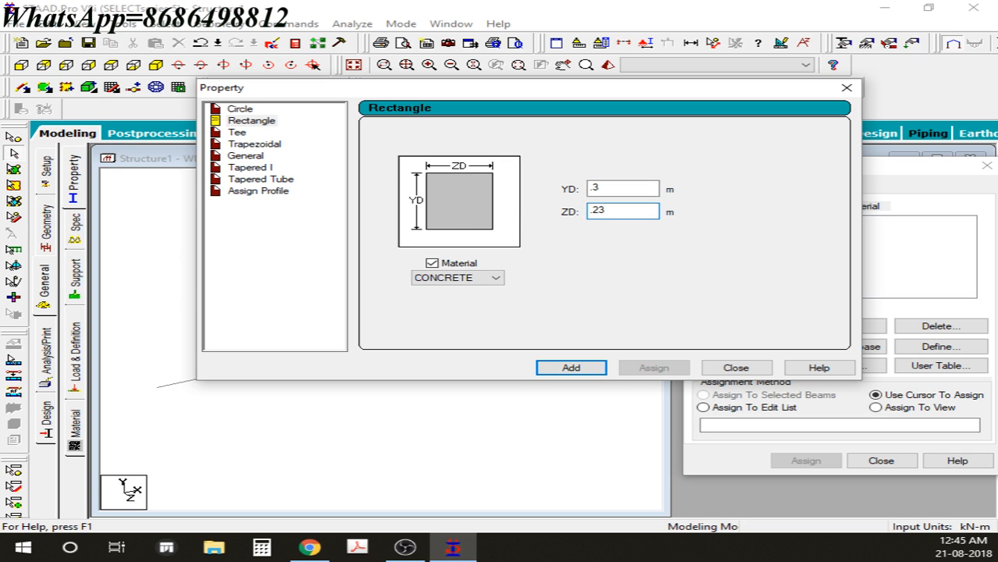
click(617, 195)
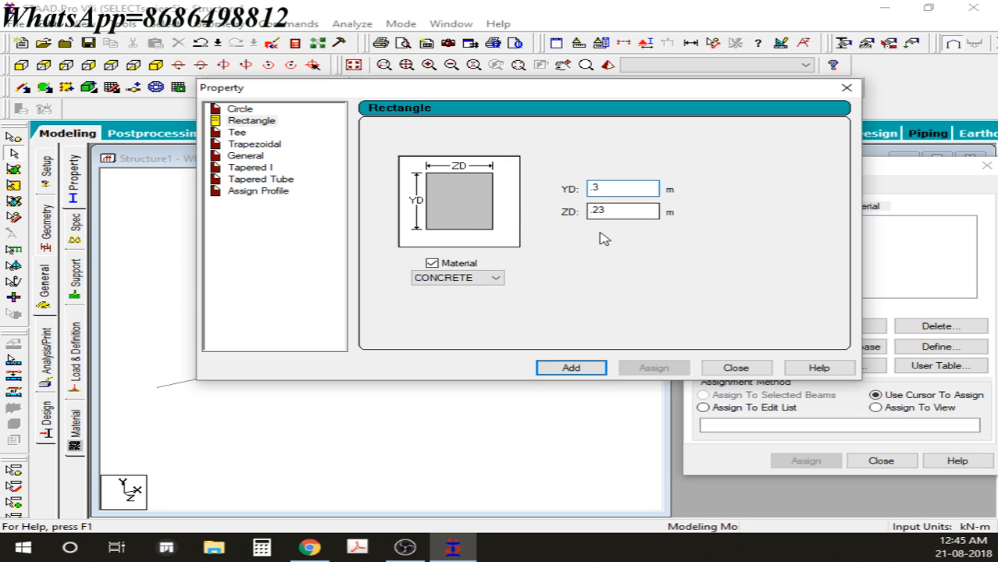
click(578, 370)
click(735, 368)
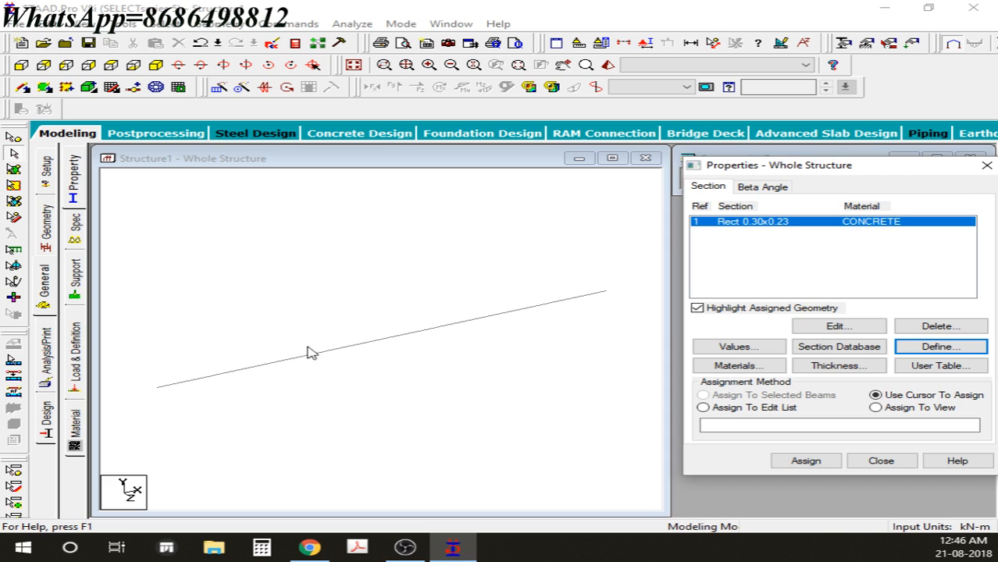
Assign the rectangular 0.30x0.23 concrete section to the beam using the Assign To View method
click(875, 407)
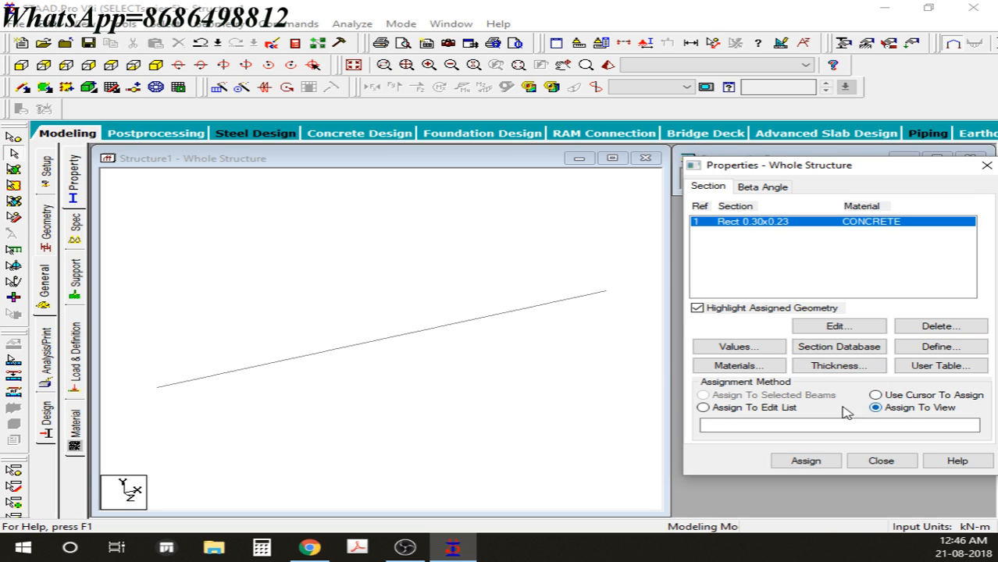
click(806, 461)
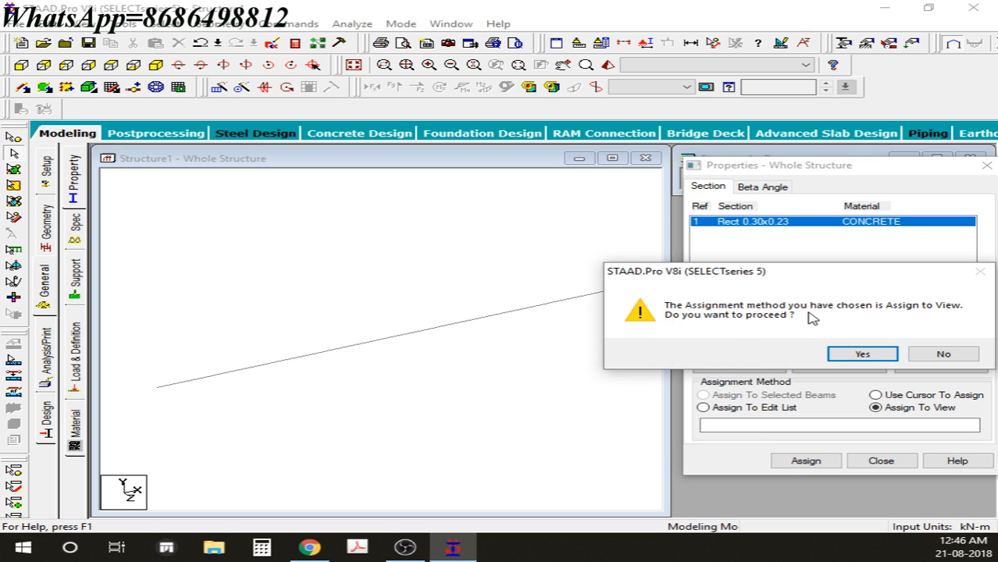
click(864, 355)
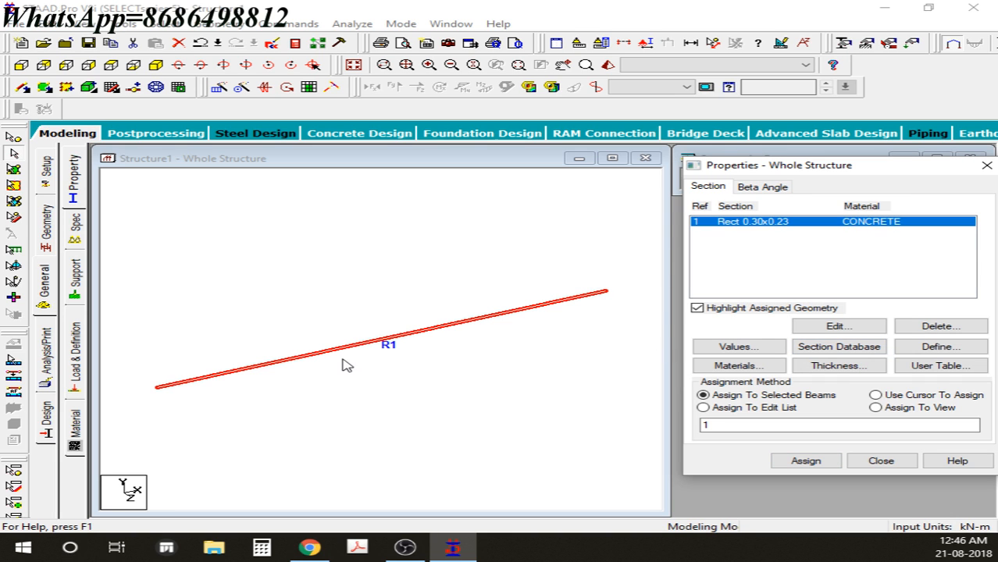
Examine the beam's section in a rotated 3D rendering, and close the rendered view
right_click(356, 274)
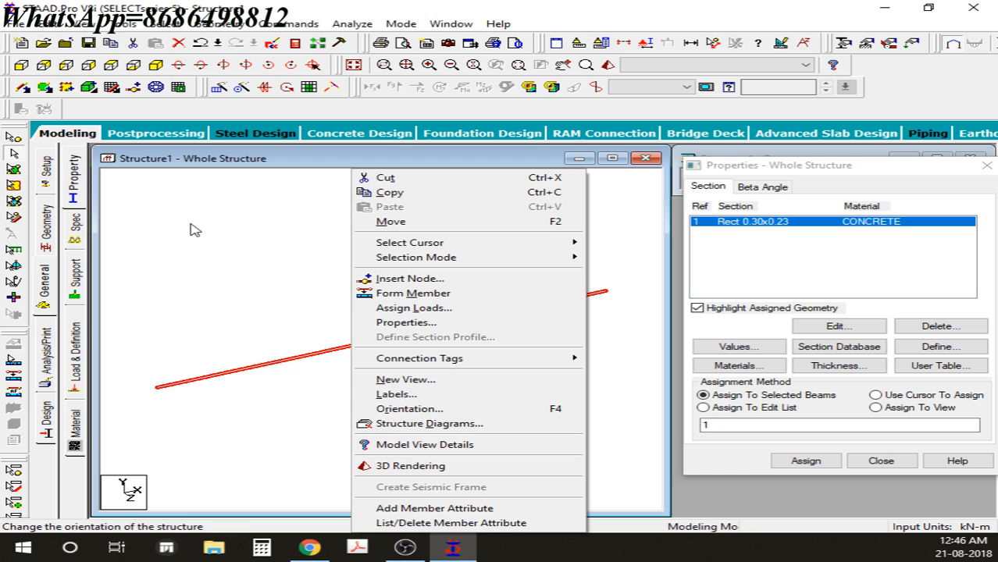
click(410, 465)
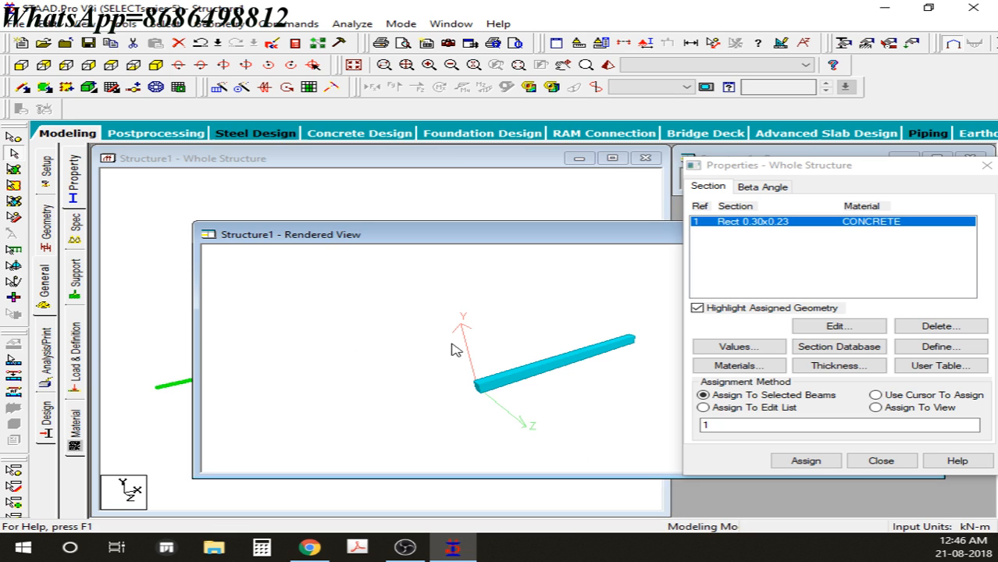
drag(457, 350, 511, 320)
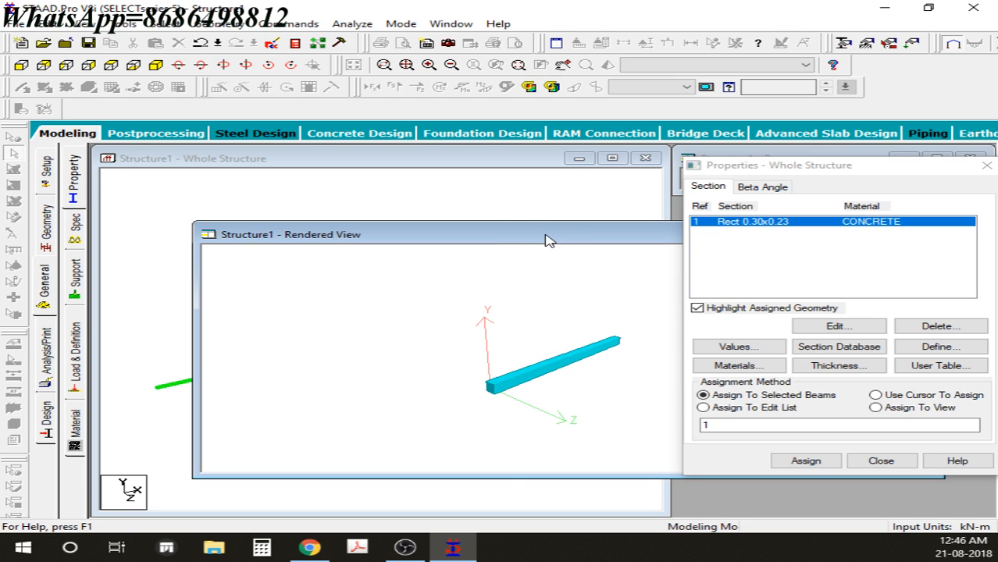
drag(546, 234, 113, 246)
drag(511, 244, 484, 243)
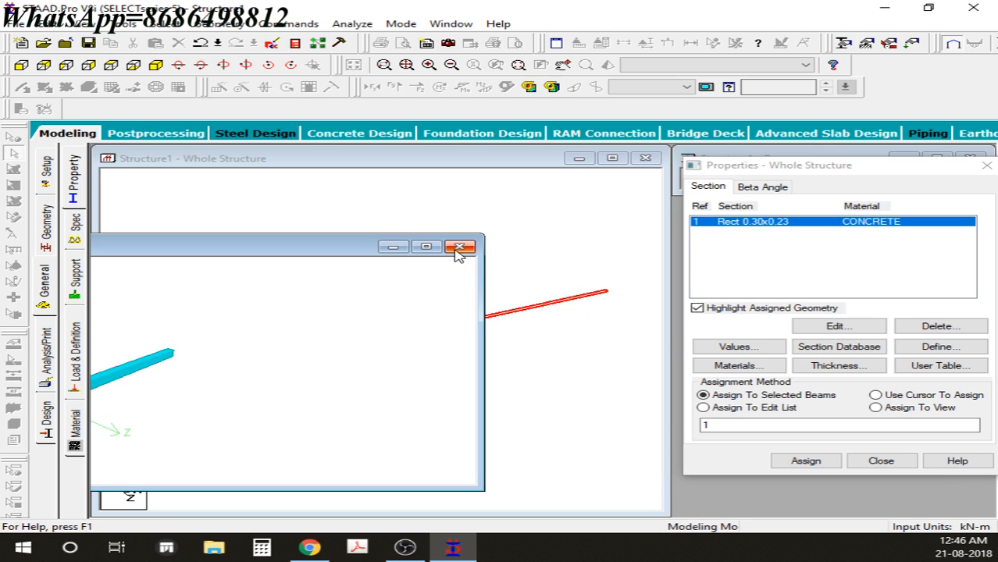
click(455, 250)
middle_drag(304, 360, 308, 334)
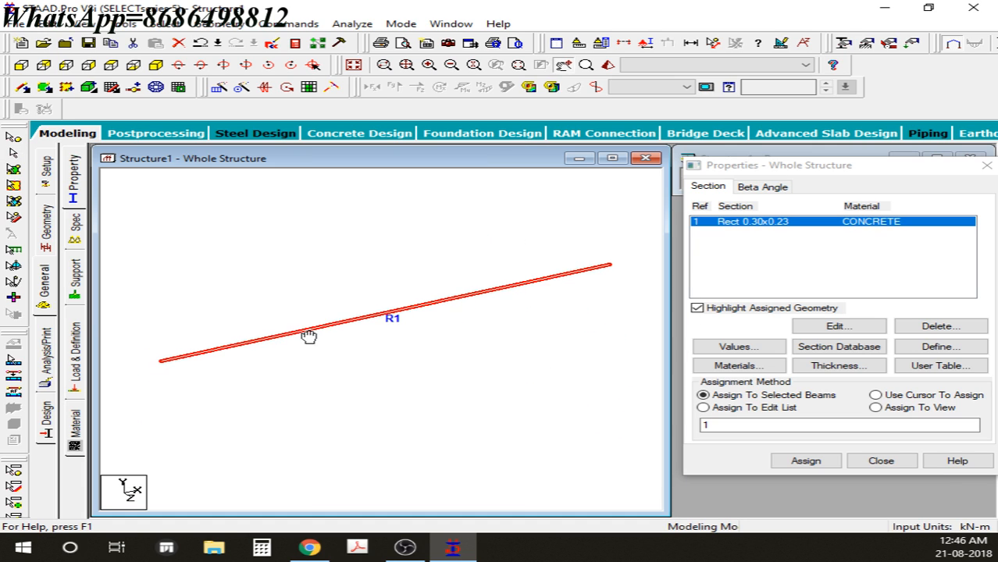
Create a fixed support definition for the structure
click(75, 275)
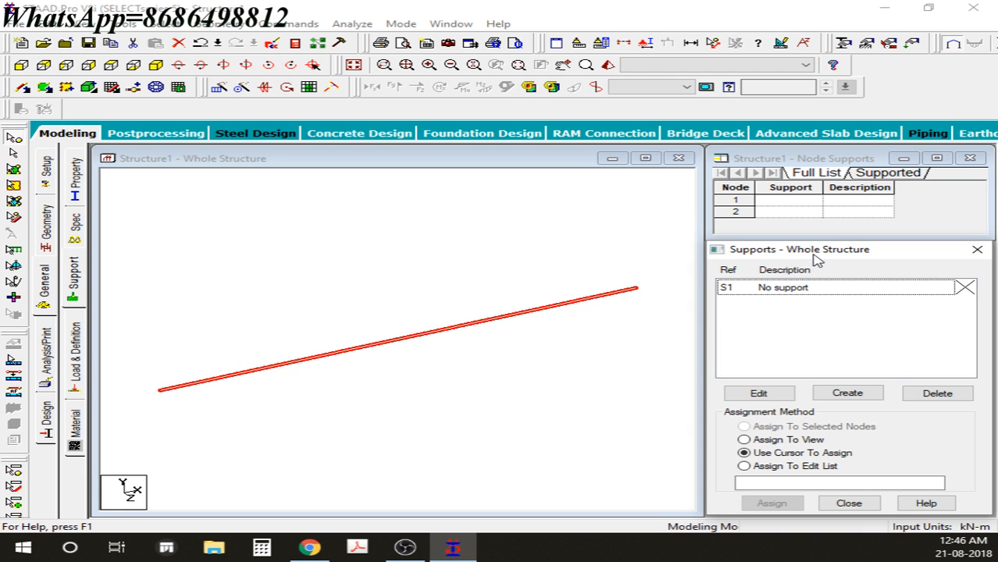
click(856, 395)
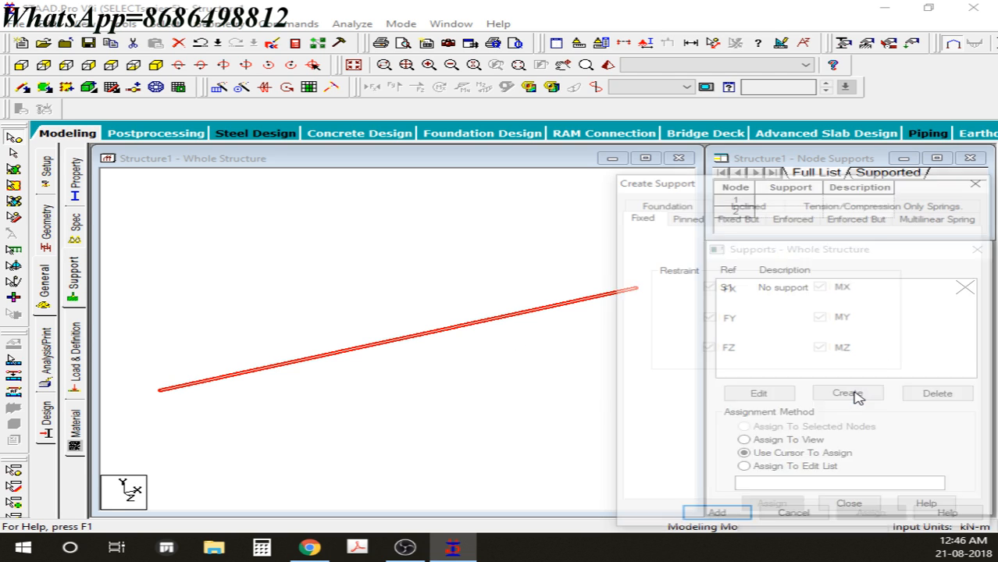
drag(751, 191, 749, 74)
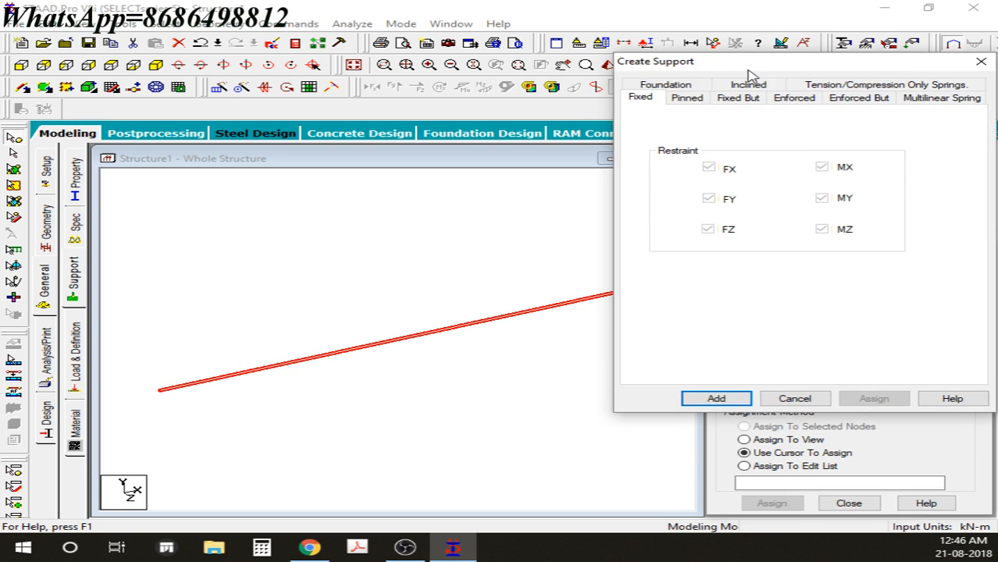
click(654, 99)
click(717, 400)
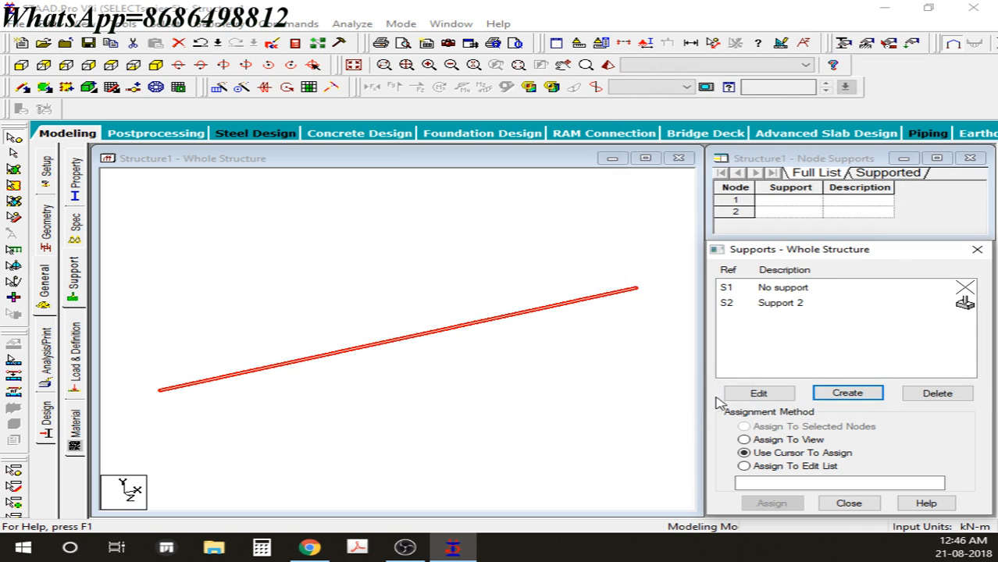
Assign the fixed support, Support 2, to node 1 at the beam's start using the Assign To Selected Nodes method
click(777, 305)
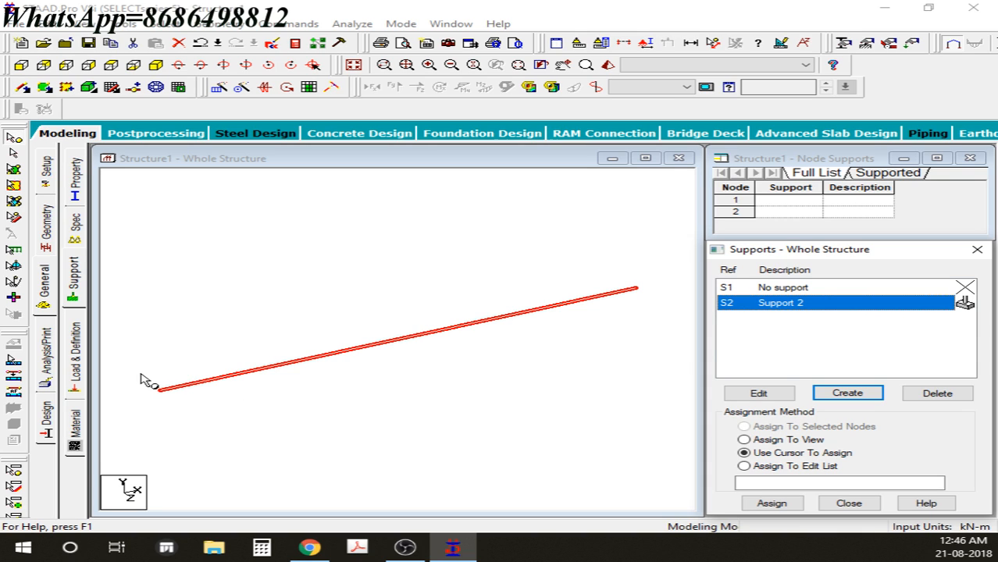
drag(125, 355, 221, 422)
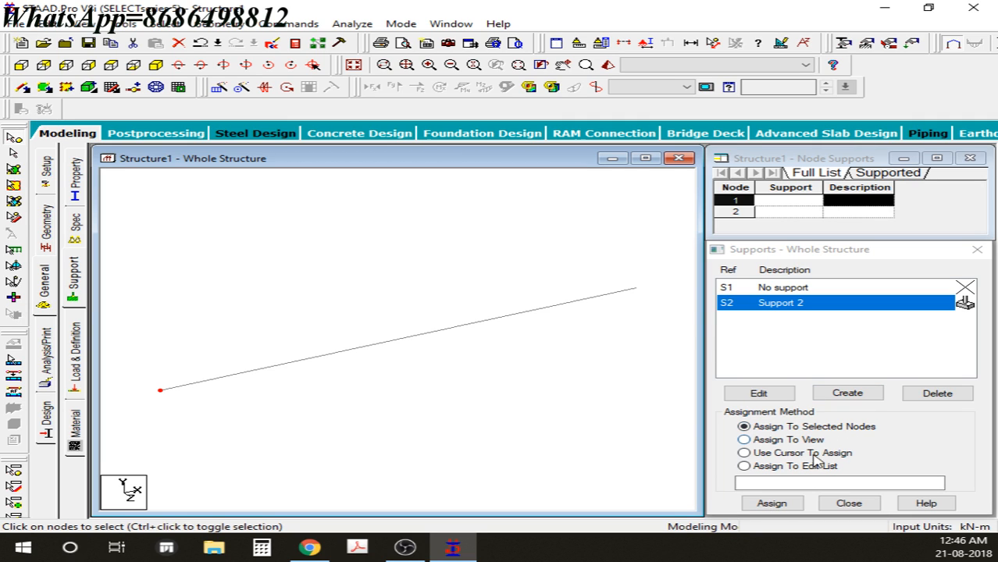
click(772, 503)
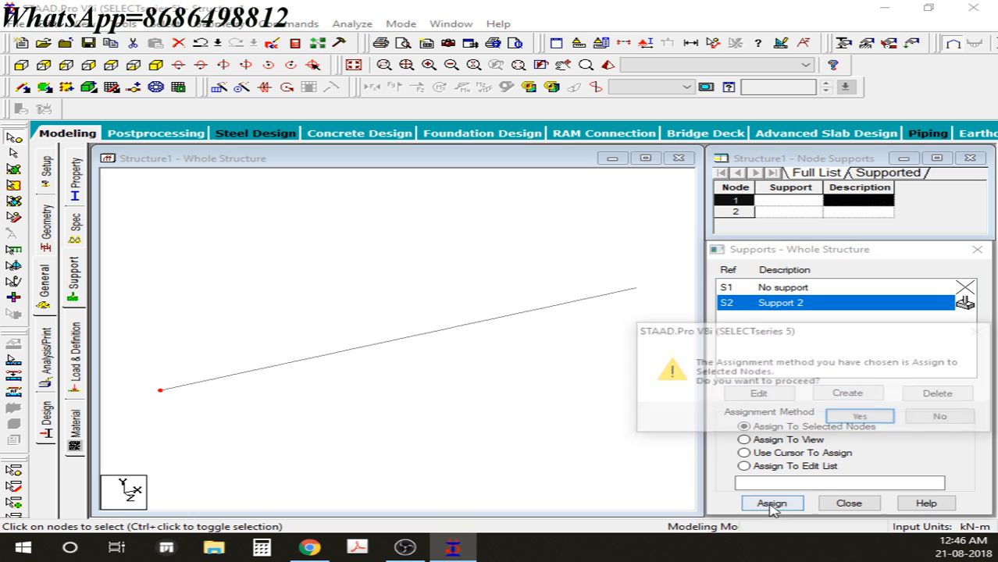
click(861, 419)
click(349, 376)
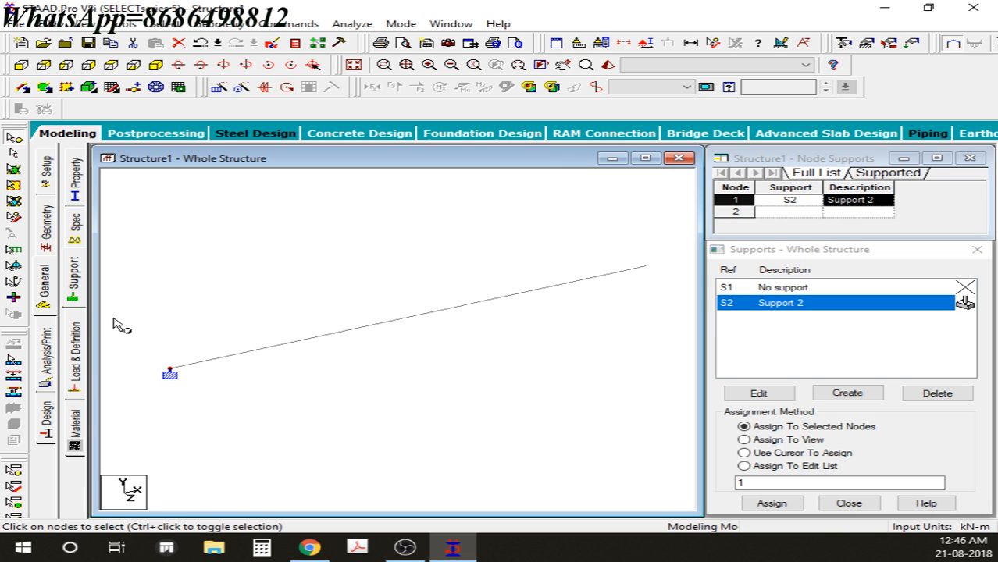
Add primary load case 1 titled LOAD CASE 1 with the loading type None
click(76, 355)
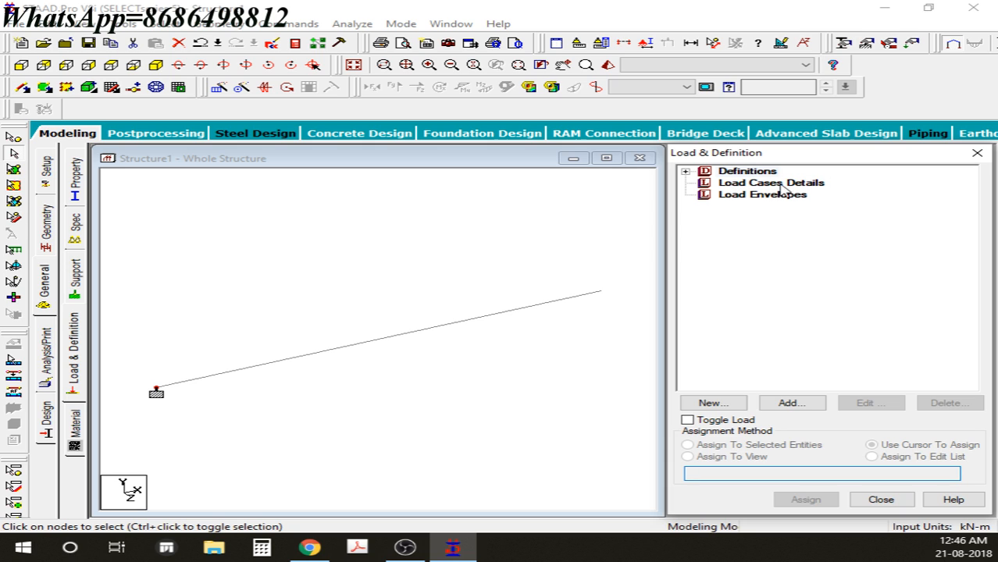
click(750, 185)
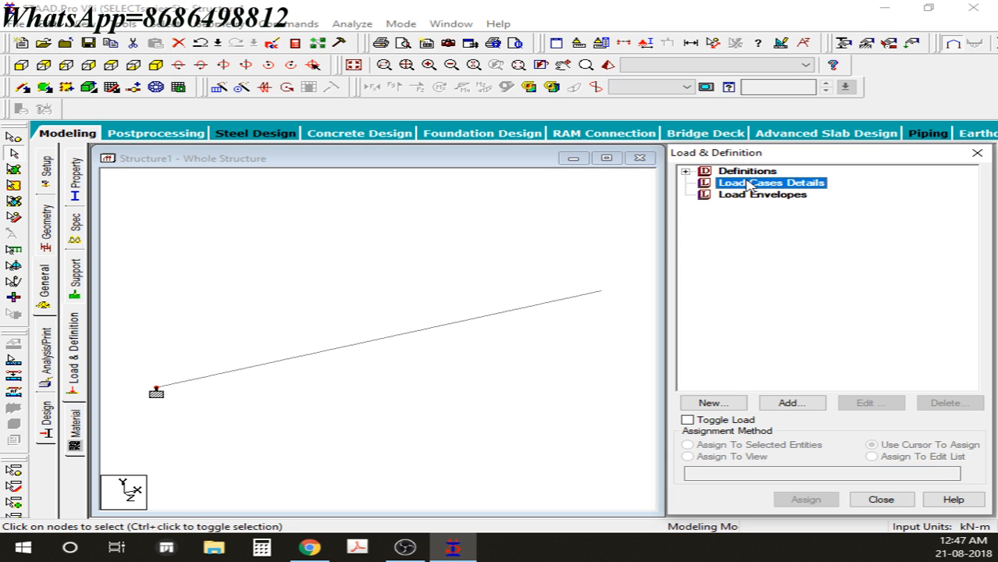
click(790, 405)
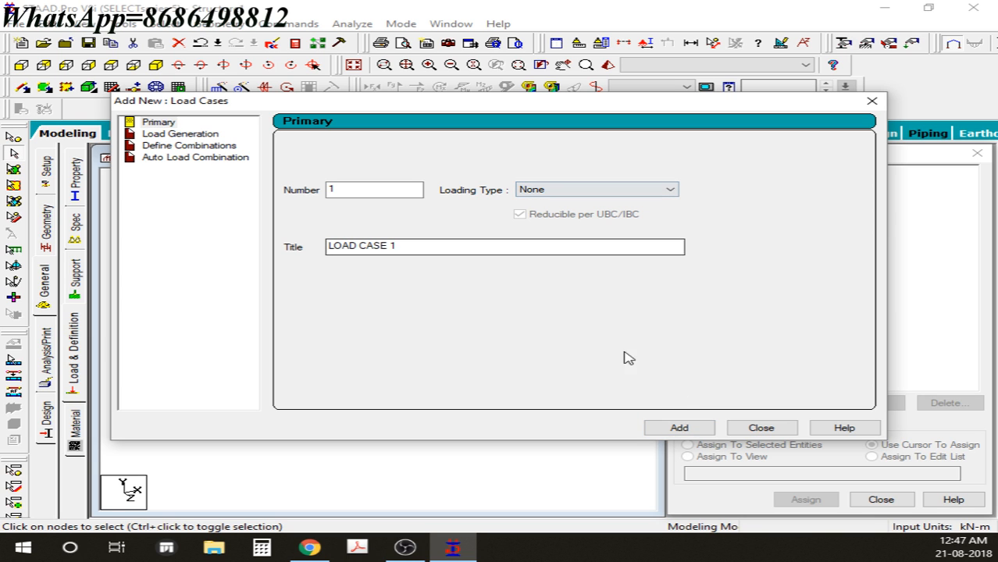
click(681, 428)
click(760, 428)
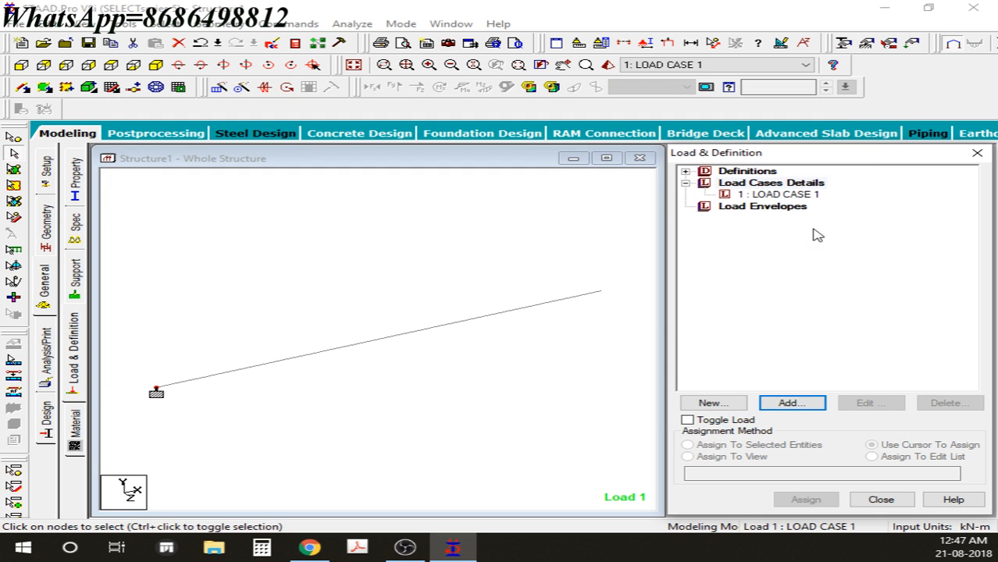
Add a concentrated member force of -10 kN in the GY direction to LOAD CASE 1
click(762, 195)
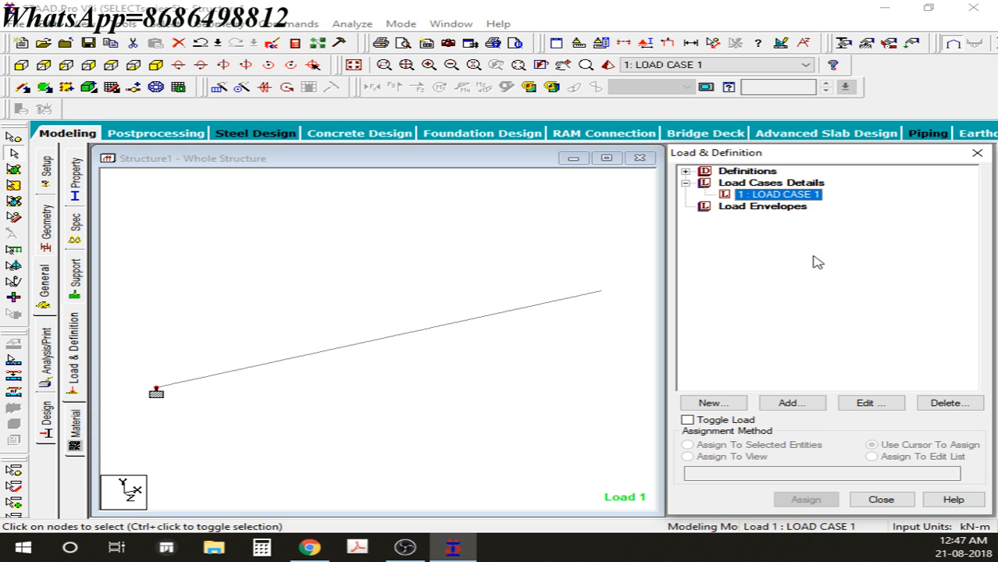
click(795, 402)
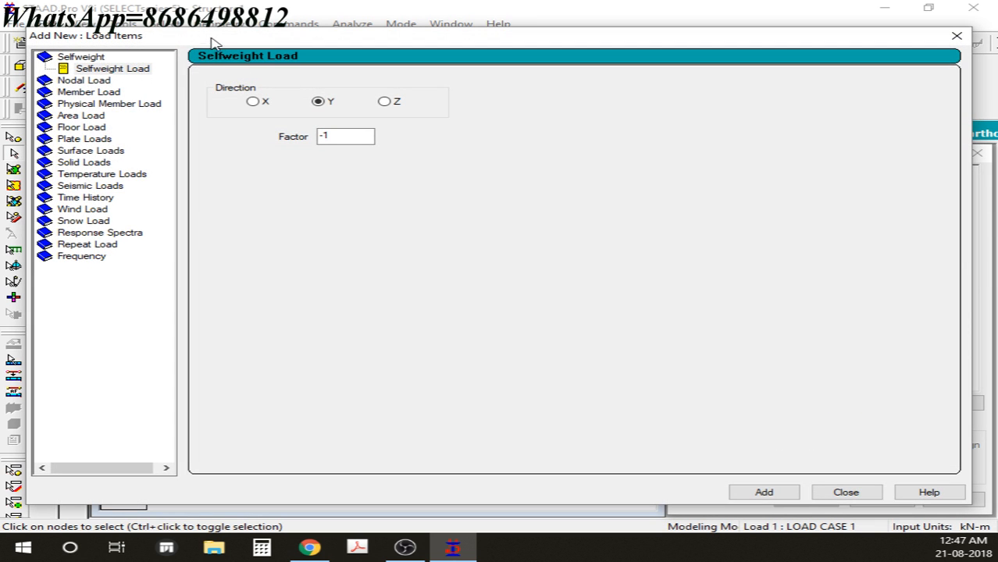
drag(230, 39, 204, 19)
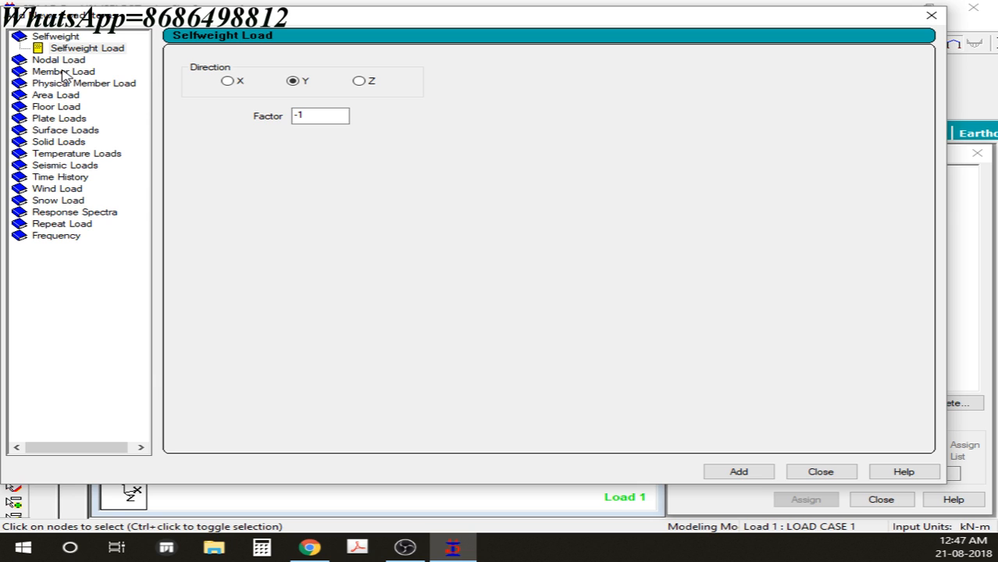
click(62, 72)
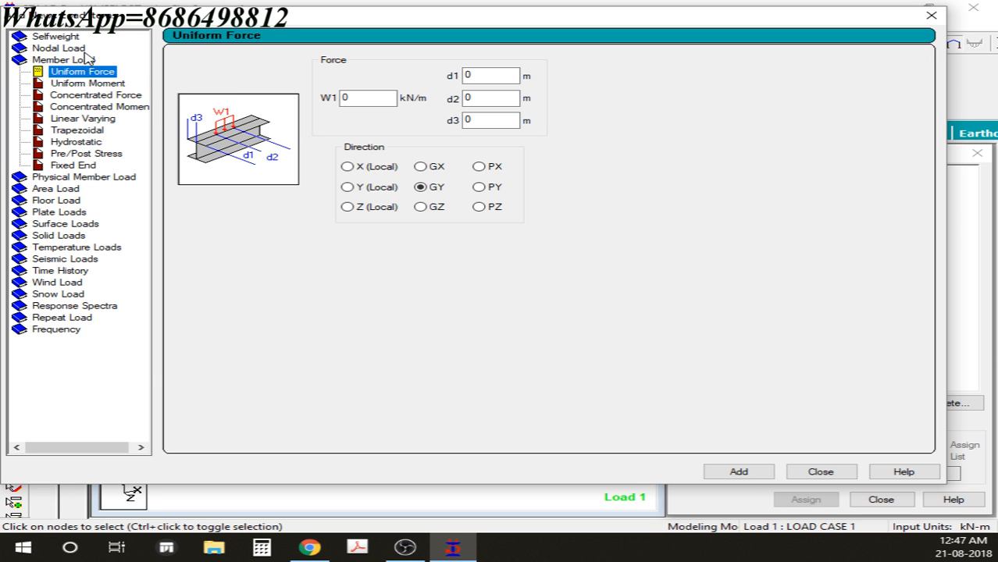
click(93, 107)
click(95, 97)
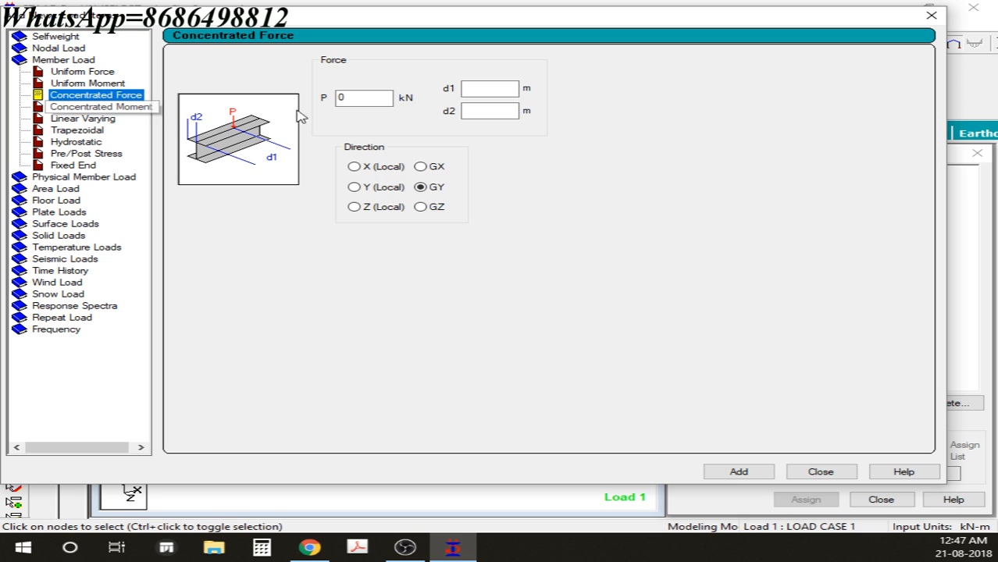
drag(378, 100, 251, 102)
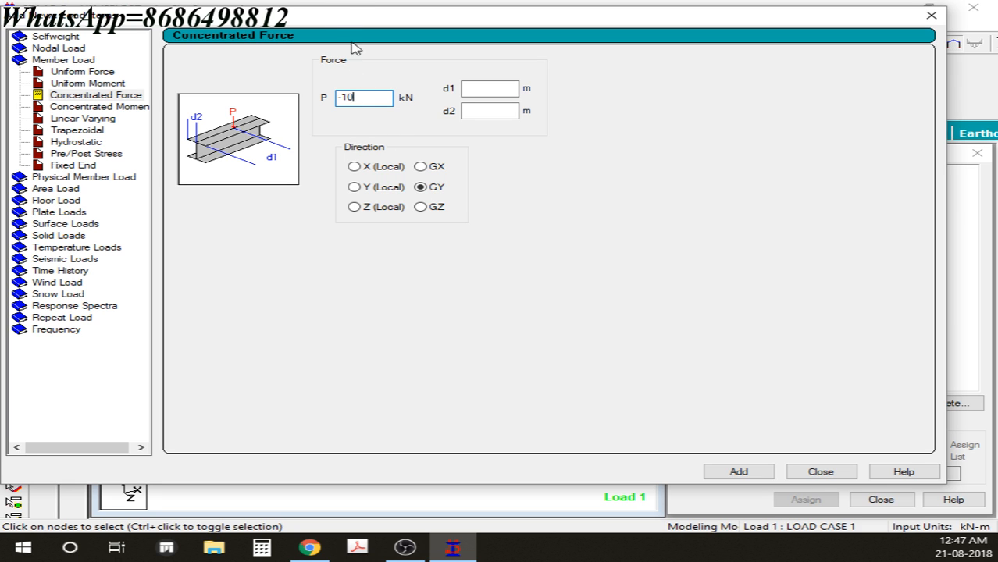
drag(319, 23, 645, 34)
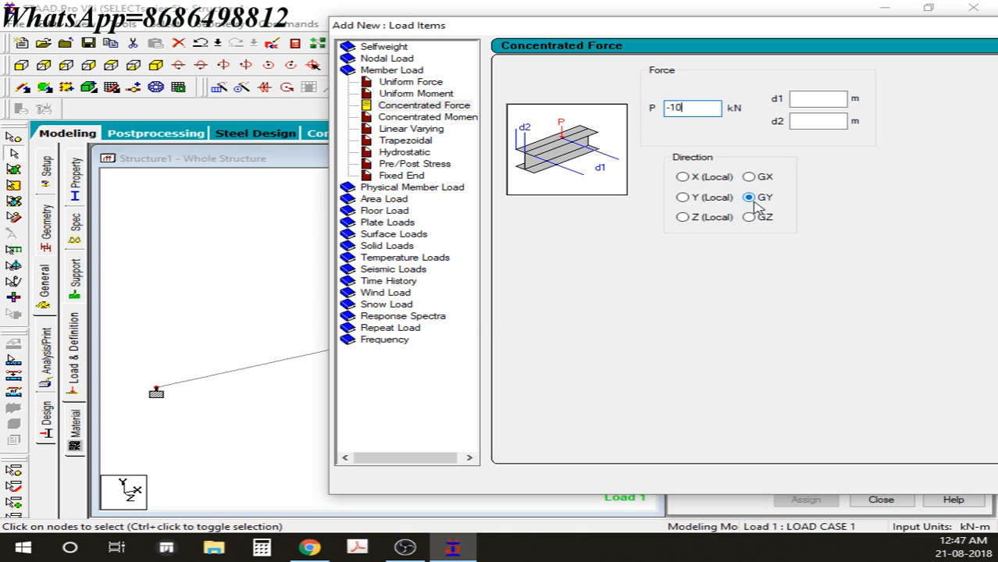
drag(701, 31, 199, 29)
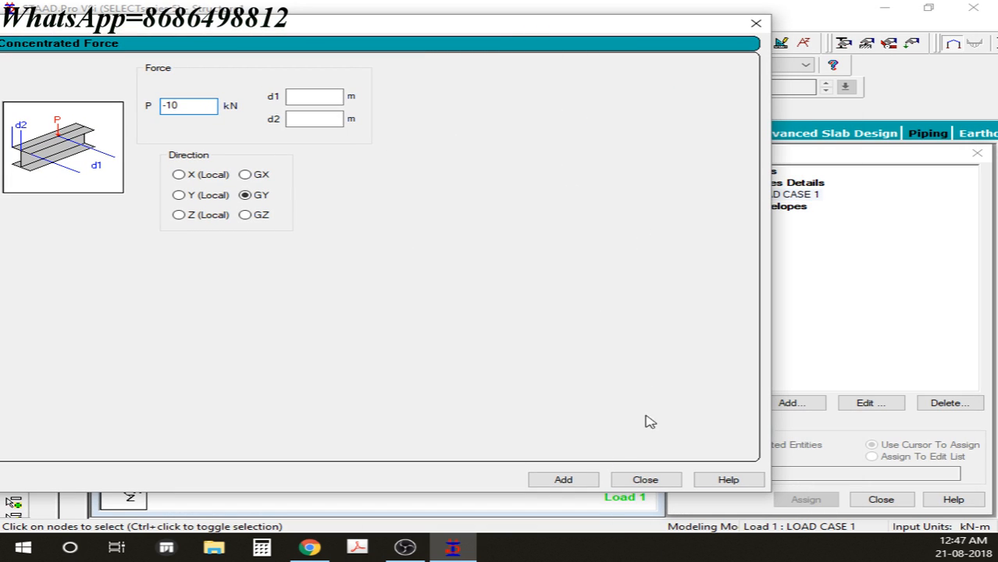
drag(547, 28, 445, 29)
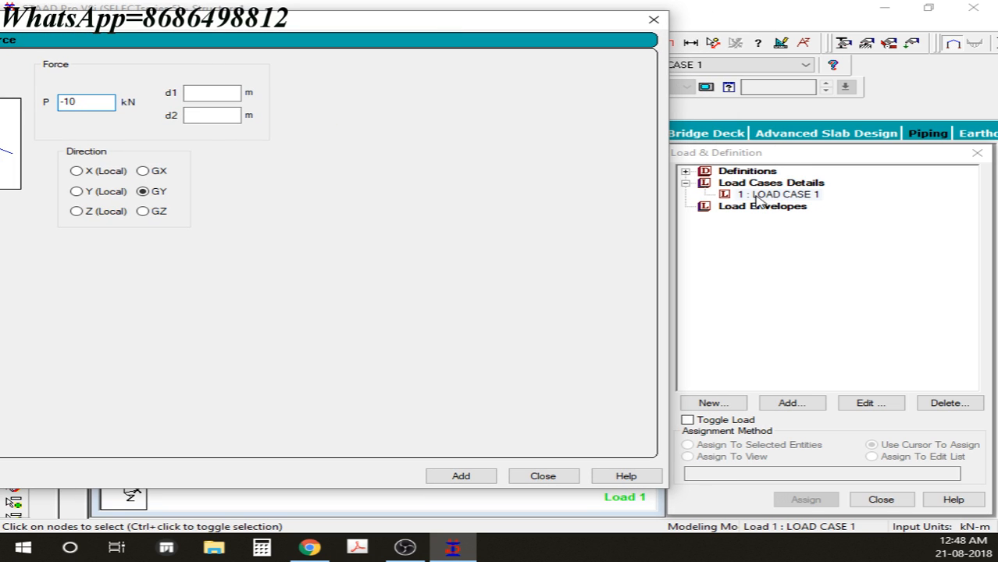
click(476, 478)
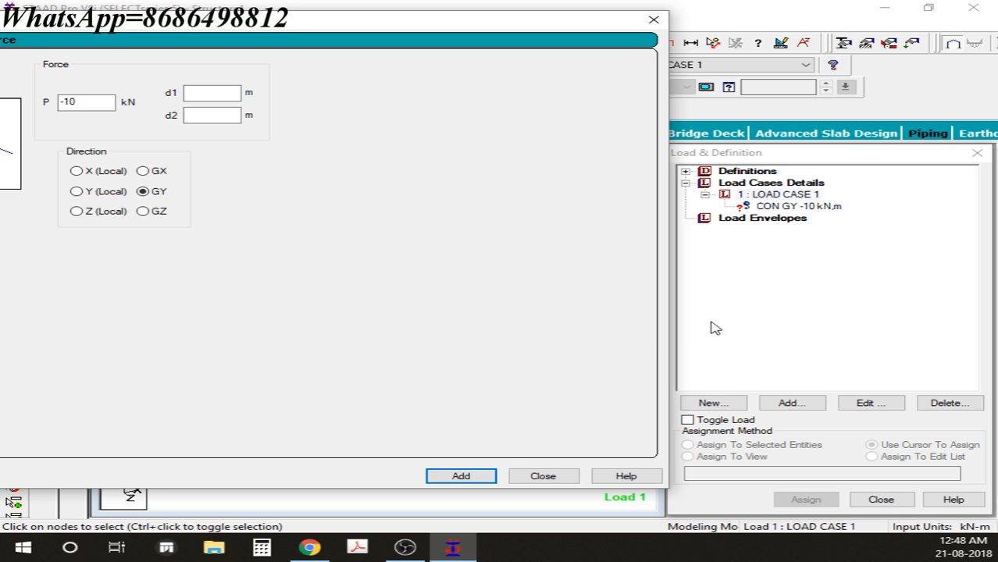
click(542, 477)
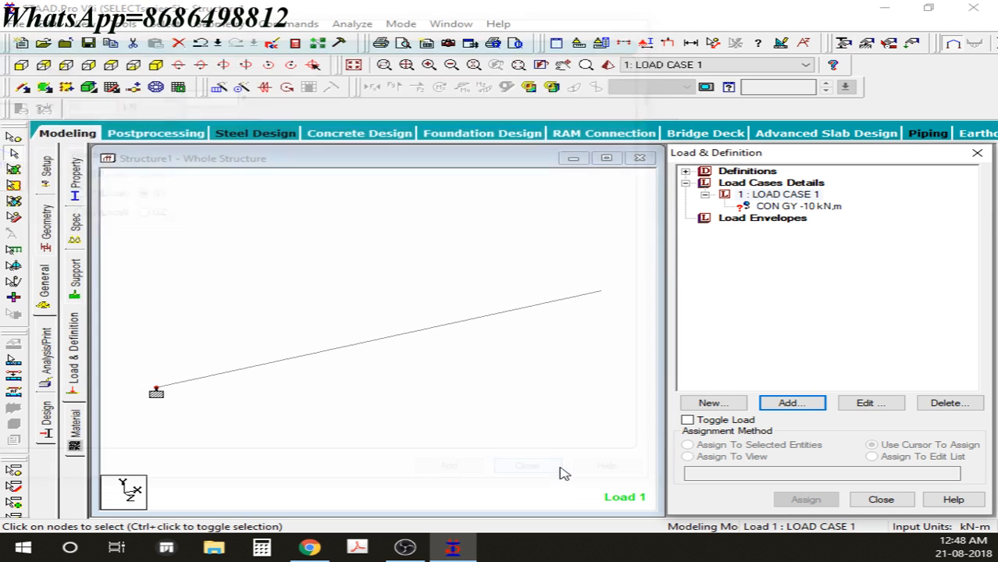
Assign the -10 kN concentrated load to the beam using the Assign To Selected Beams method
click(777, 207)
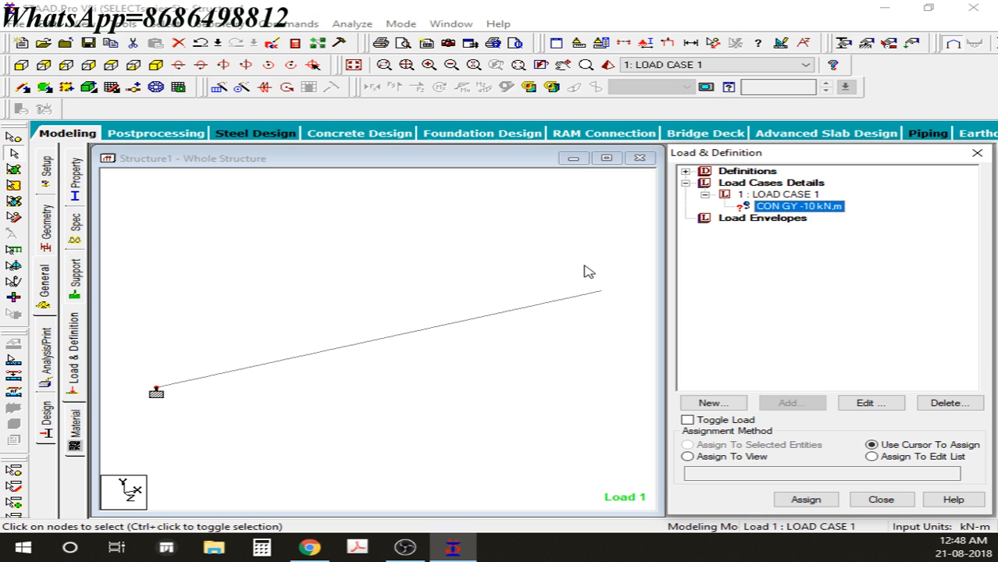
middle_drag(595, 319, 575, 299)
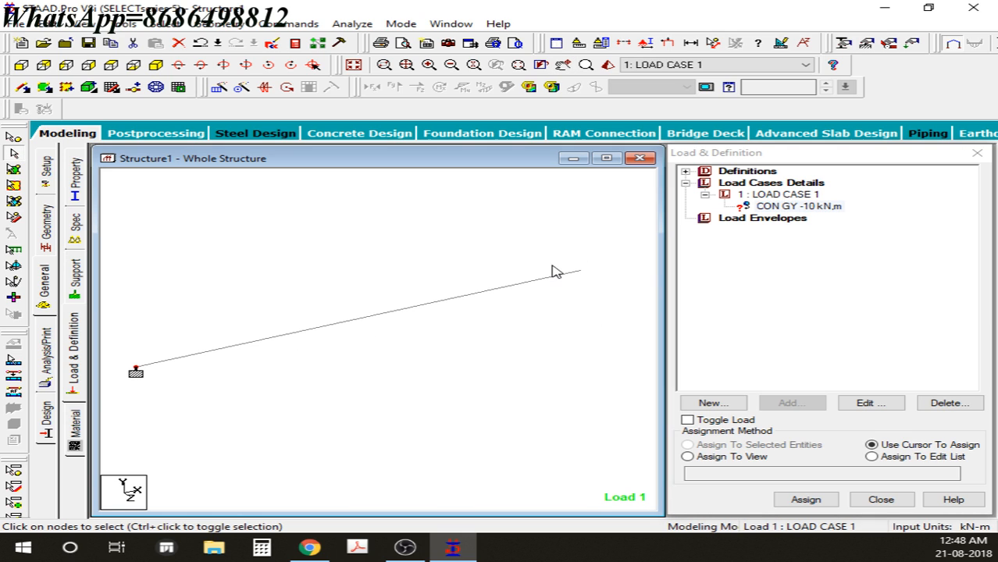
drag(613, 236, 549, 308)
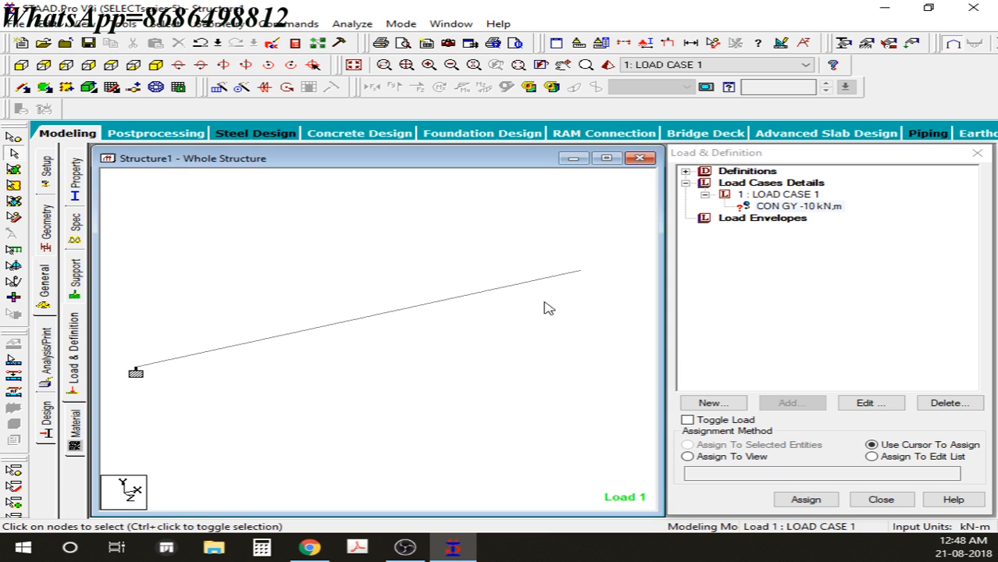
click(528, 284)
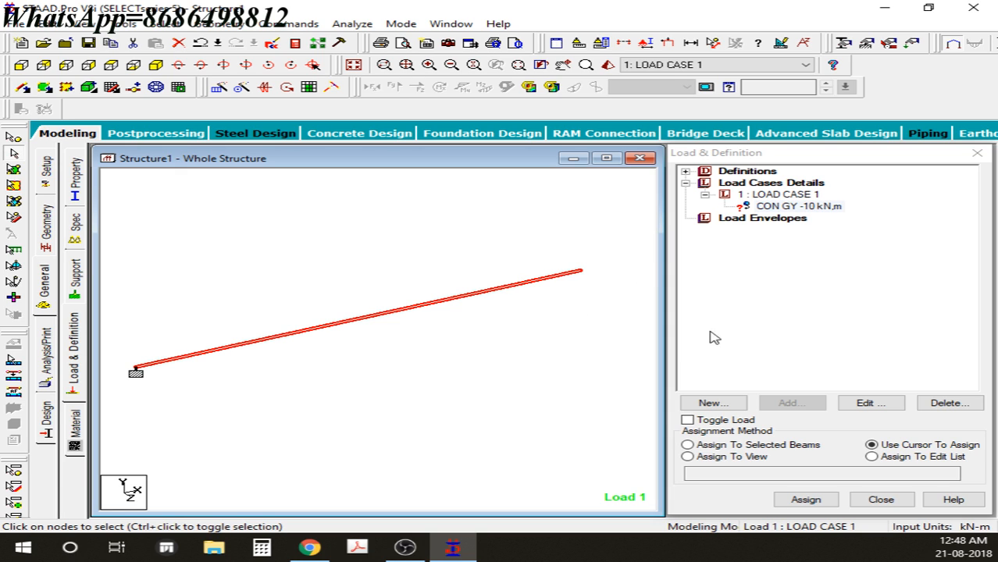
click(742, 447)
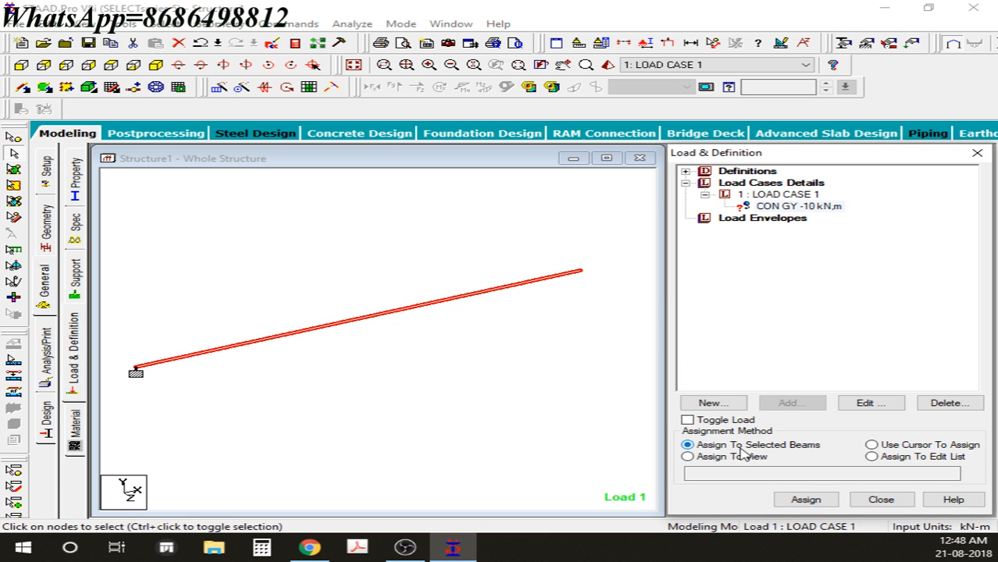
click(808, 493)
click(855, 368)
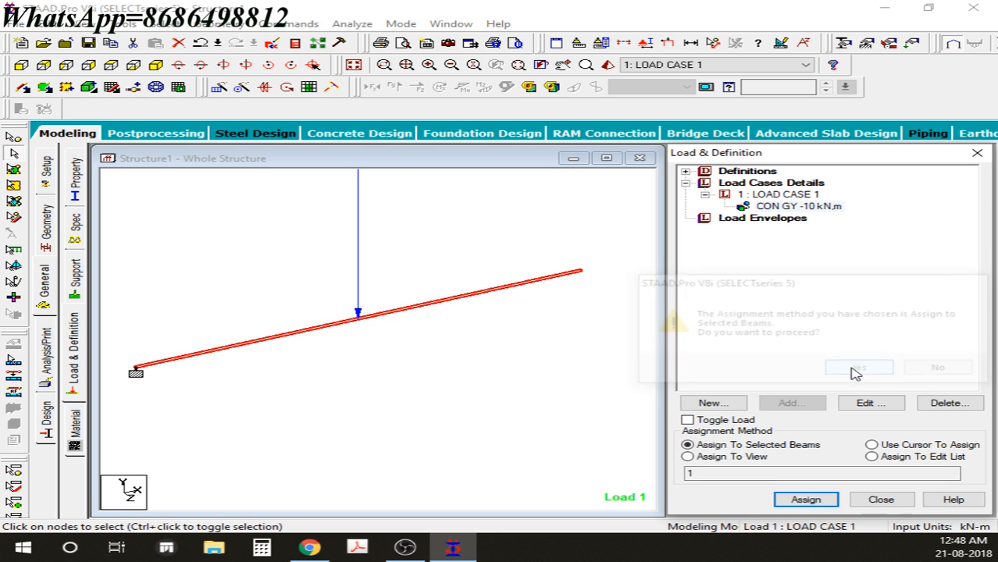
Set the concentrated force's distance d1 to 5 m, placing the load at the beam's free end
middle_drag(414, 315, 436, 348)
double_click(799, 206)
drag(524, 131, 743, 155)
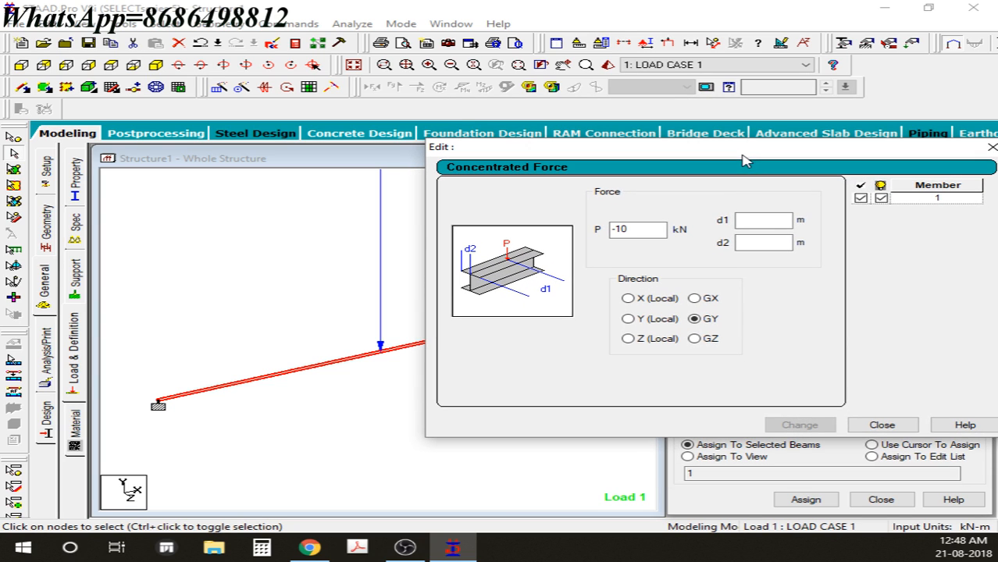
click(742, 220)
text(5)
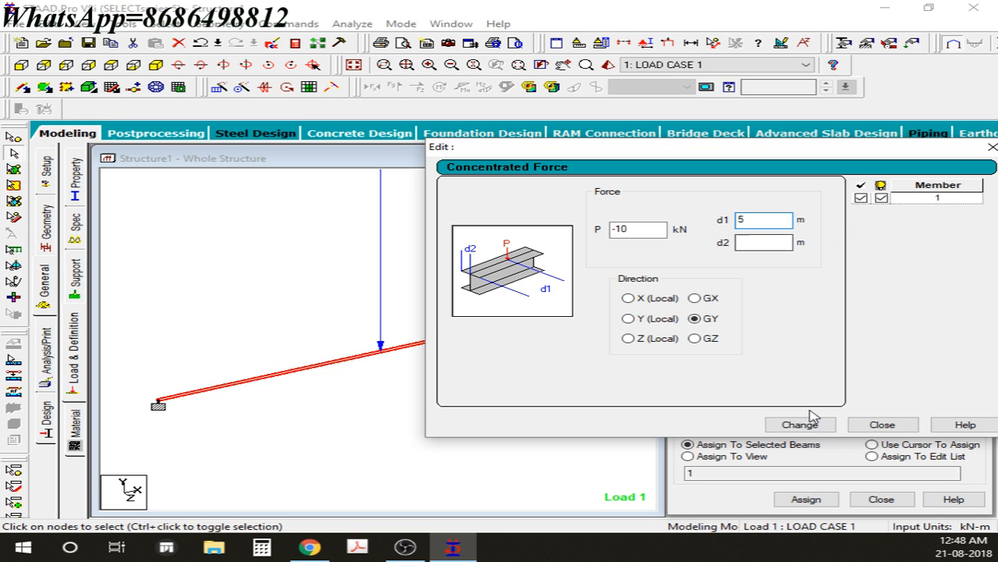
click(801, 425)
drag(632, 150, 279, 184)
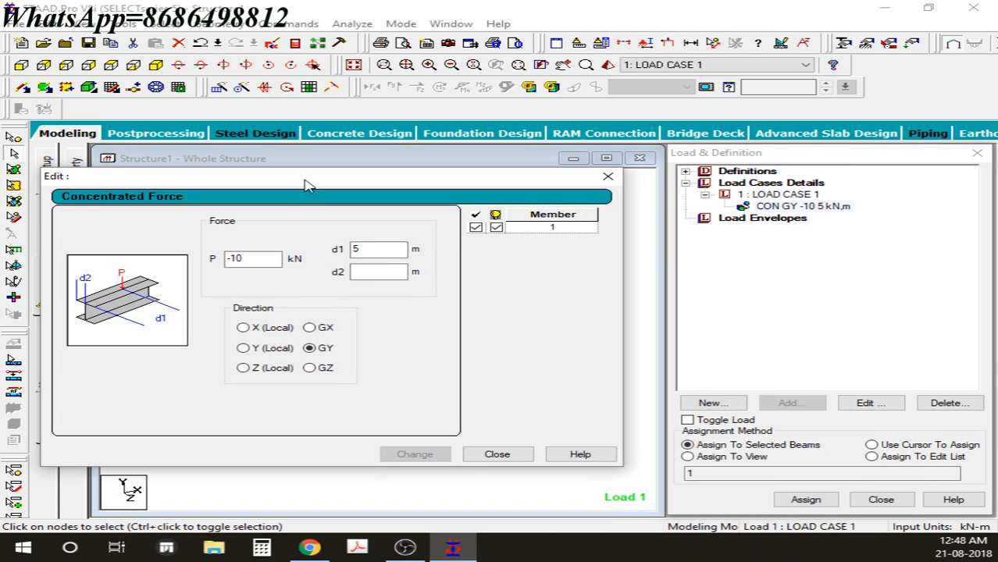
click(504, 458)
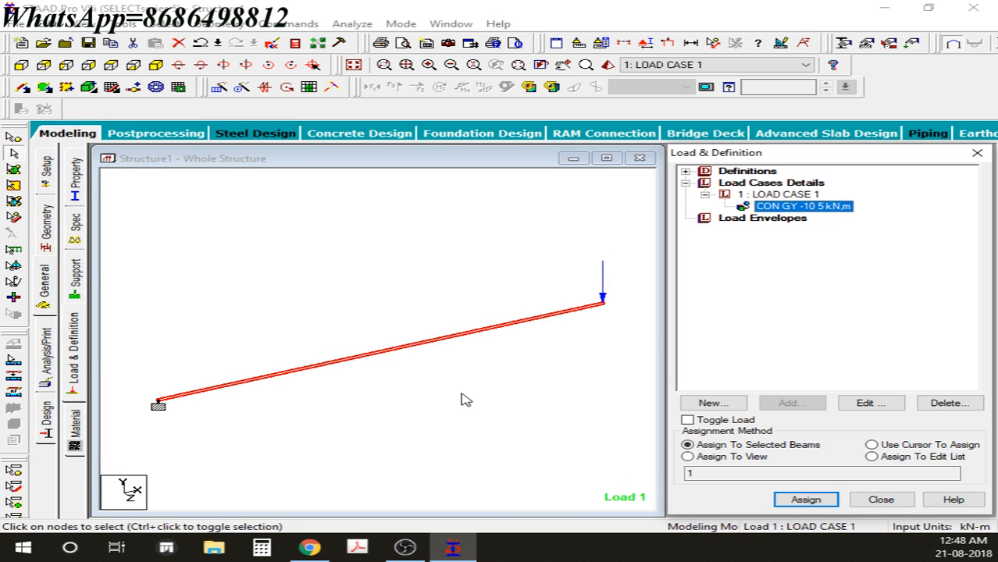
Add a Perform Analysis command with the No Print option
click(398, 375)
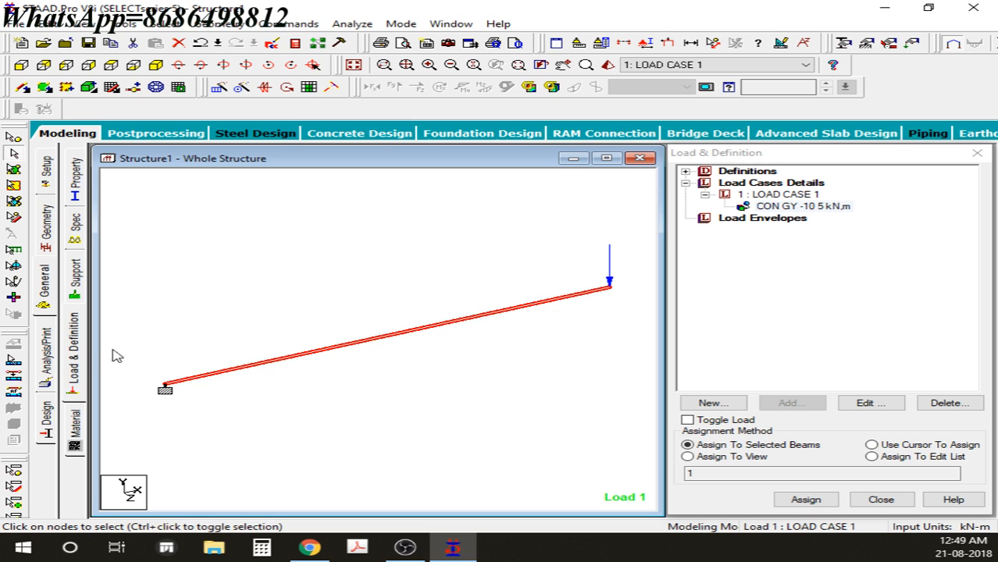
click(45, 353)
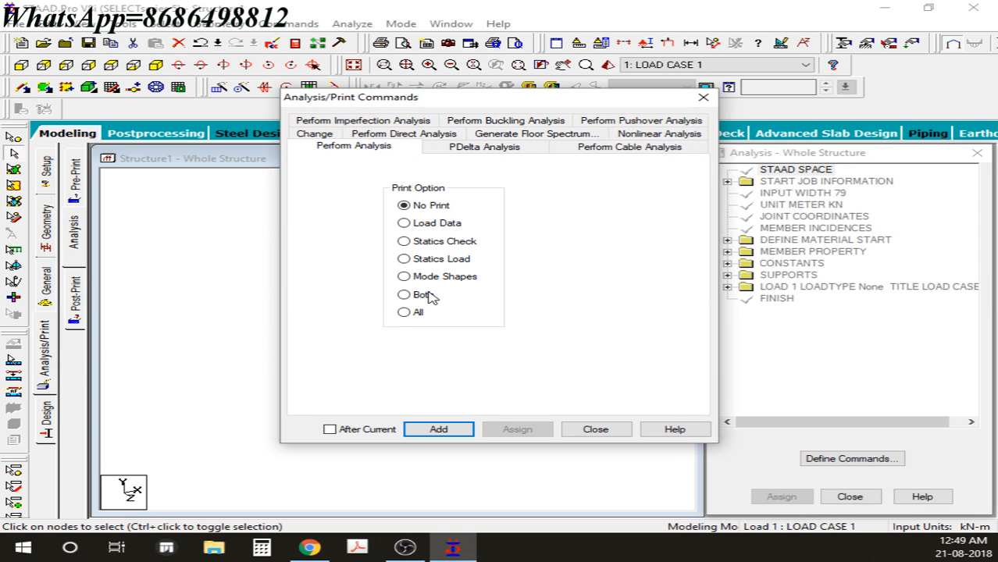
click(439, 430)
click(578, 429)
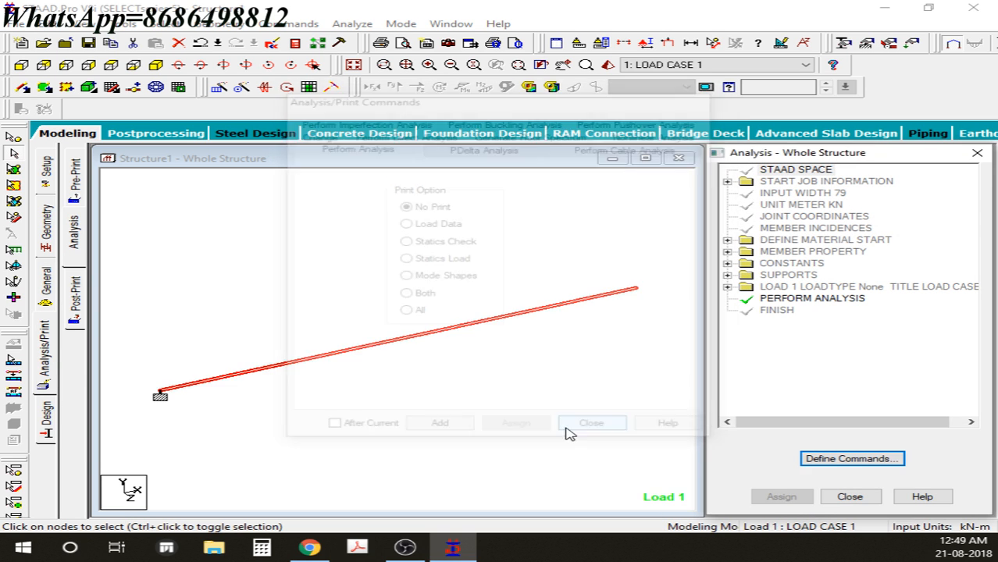
Add an Analysis Results print command to the post-analysis commands
click(78, 324)
click(832, 372)
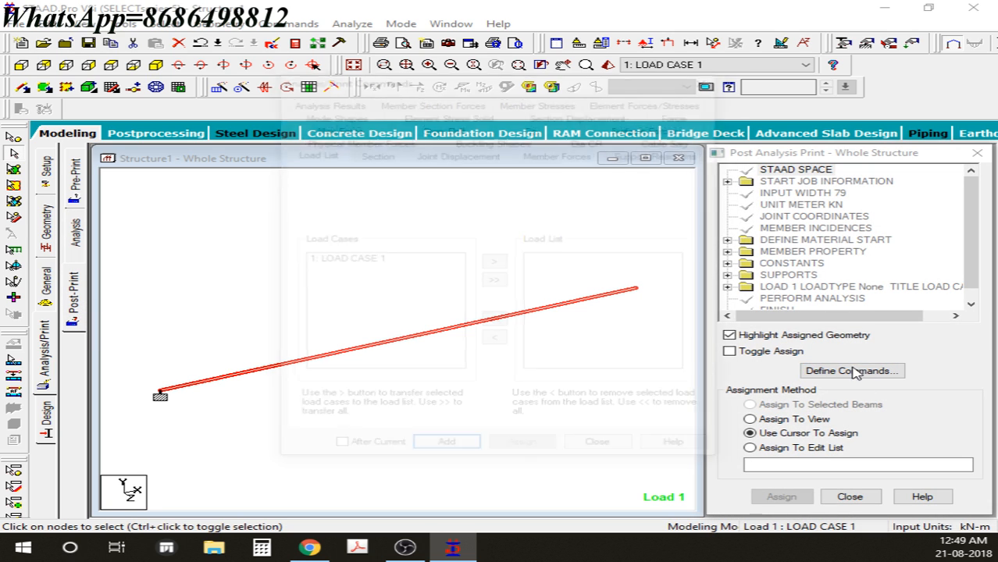
click(320, 101)
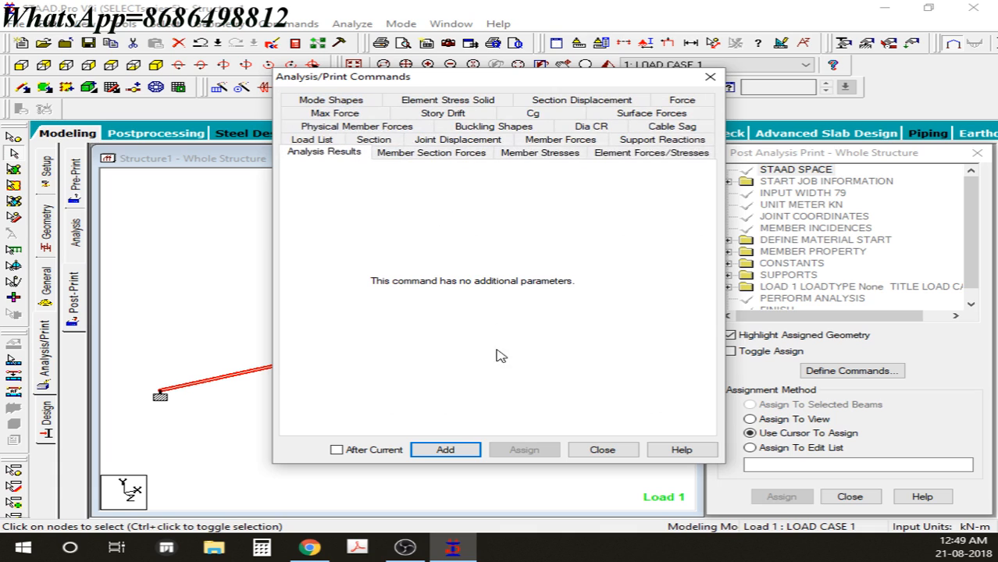
click(452, 451)
click(613, 450)
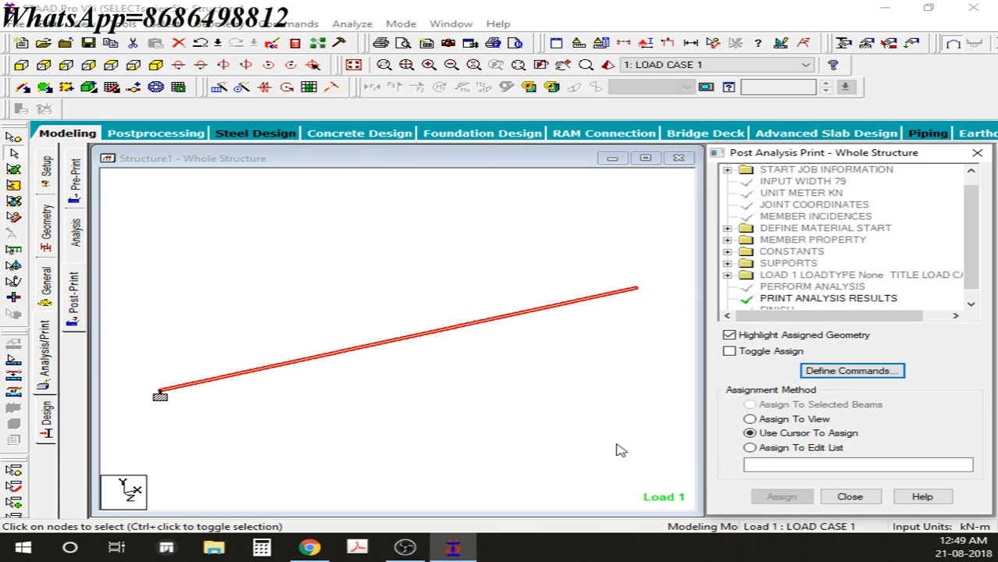
Save the modified structure and run the analysis, staying in Modeling Mode when it finishes
click(421, 268)
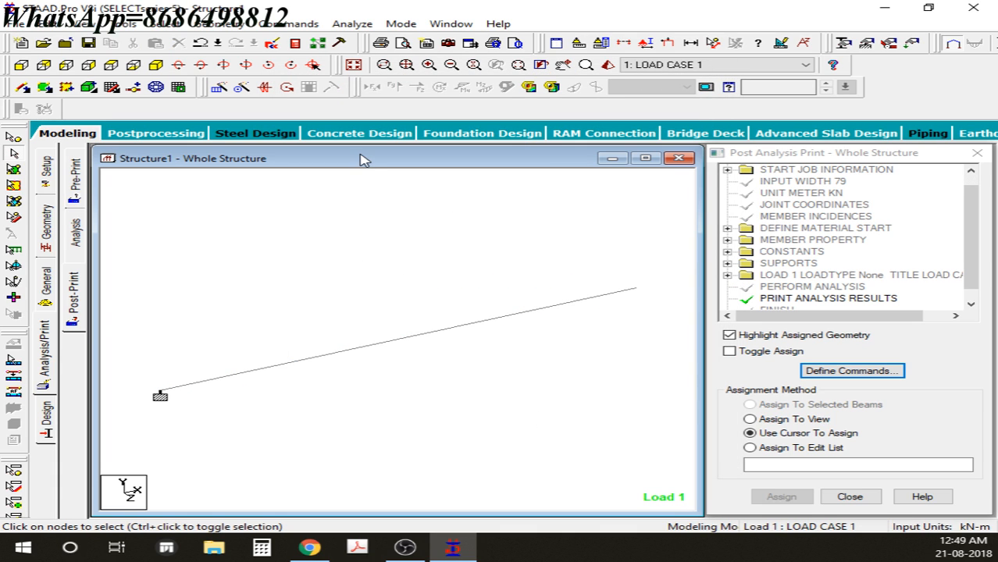
click(349, 24)
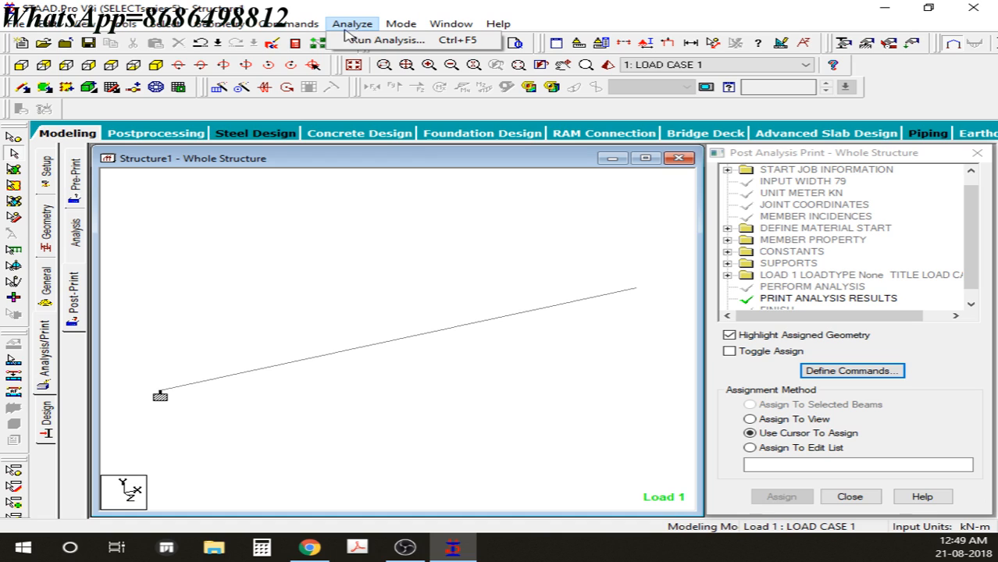
click(410, 43)
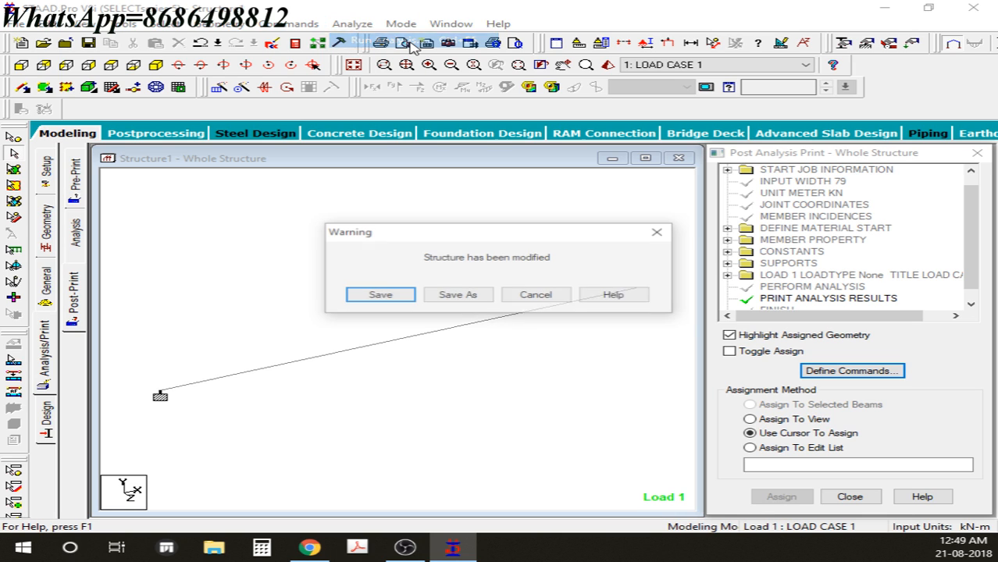
click(379, 296)
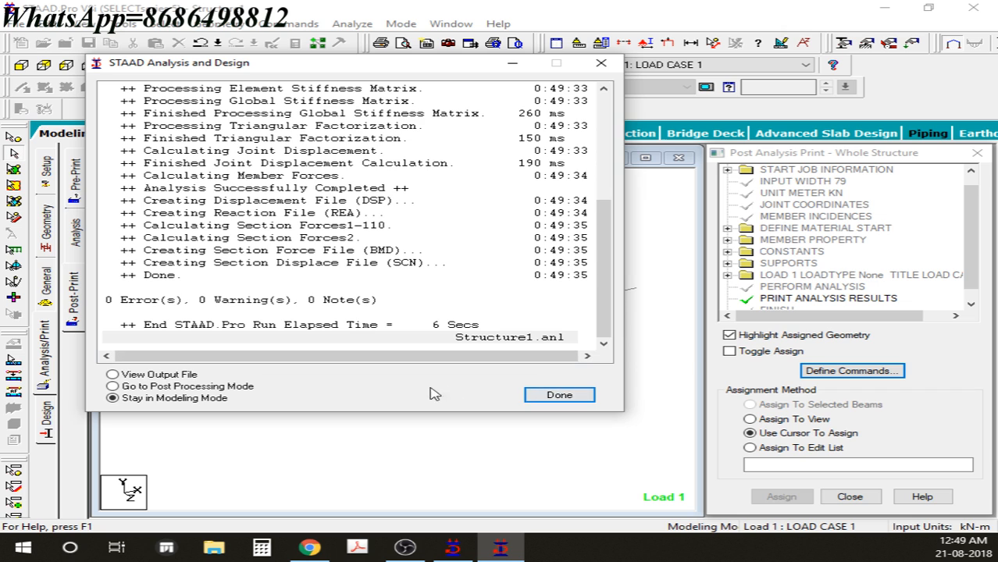
click(560, 396)
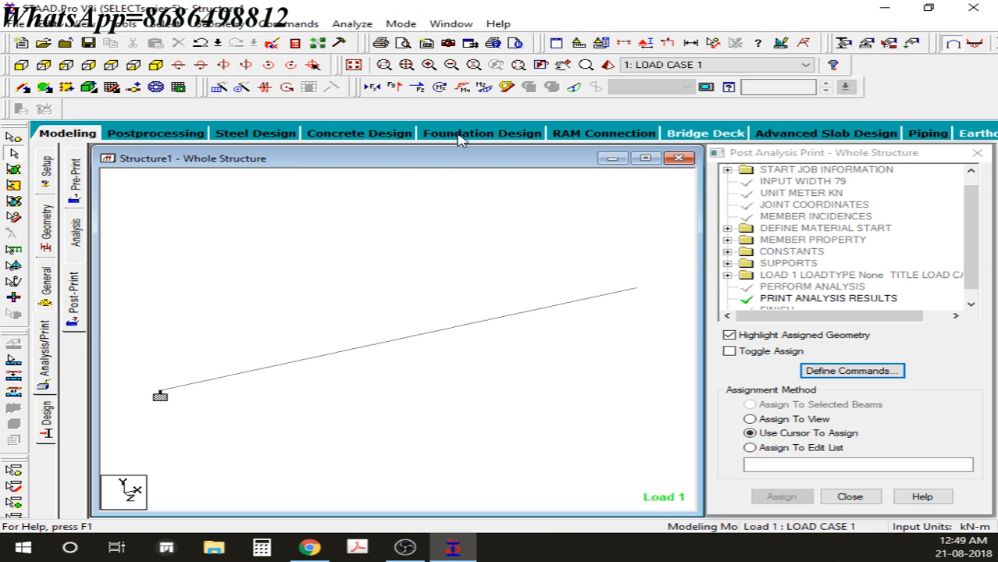
Display the Bending Z diagram and the Shear Y diagram on the beam in turn, hiding each after viewing
middle_drag(439, 312, 436, 293)
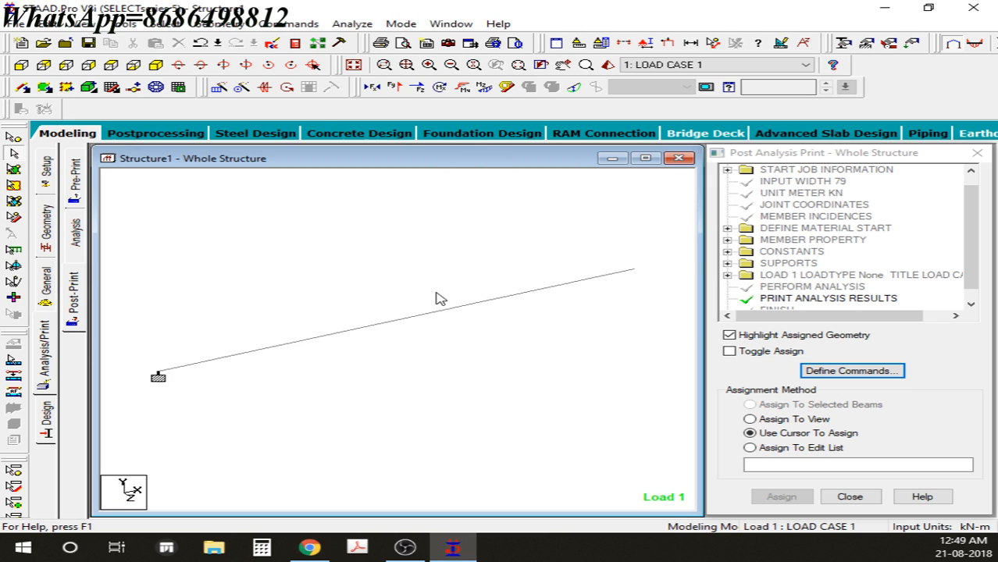
click(483, 88)
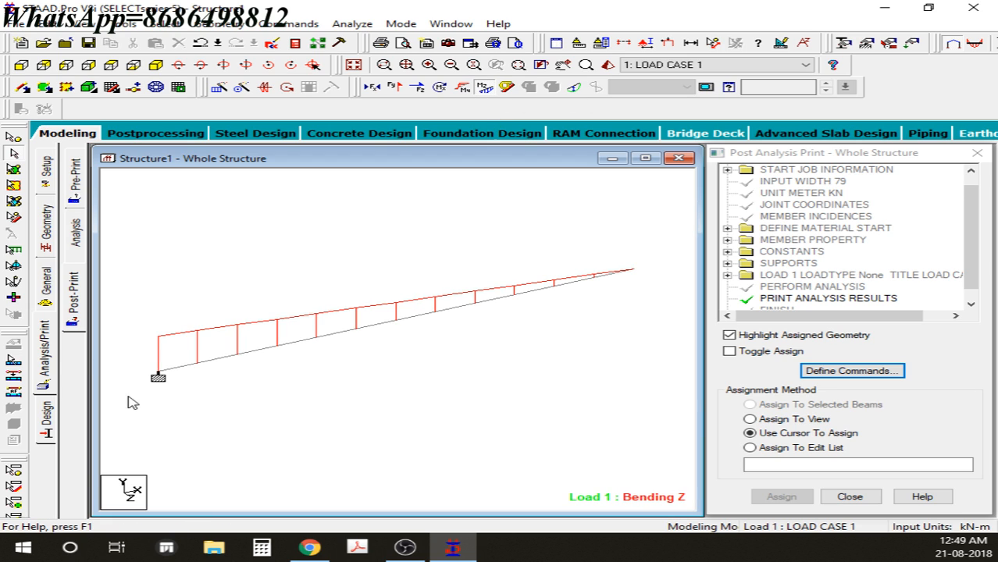
click(484, 89)
click(393, 88)
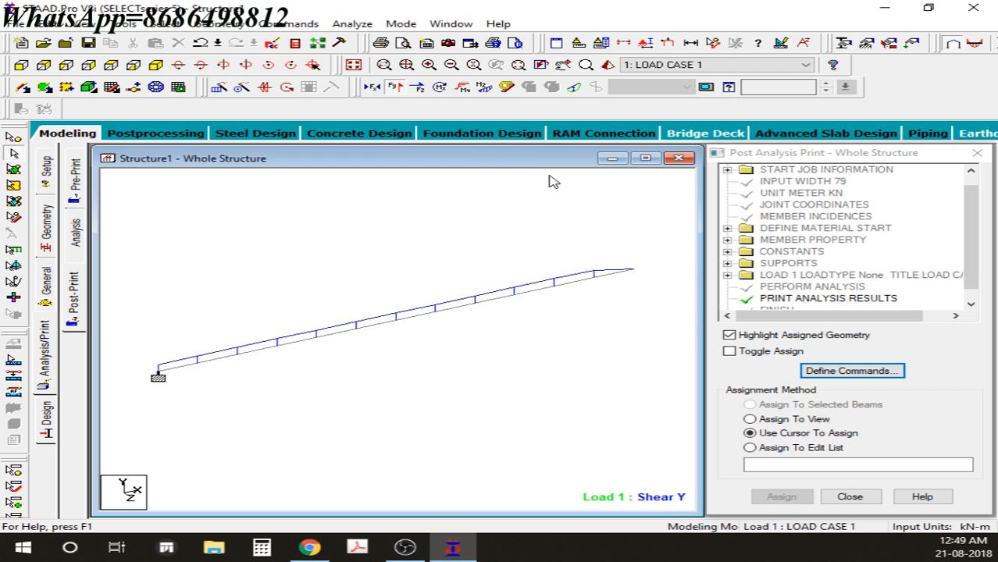
click(394, 88)
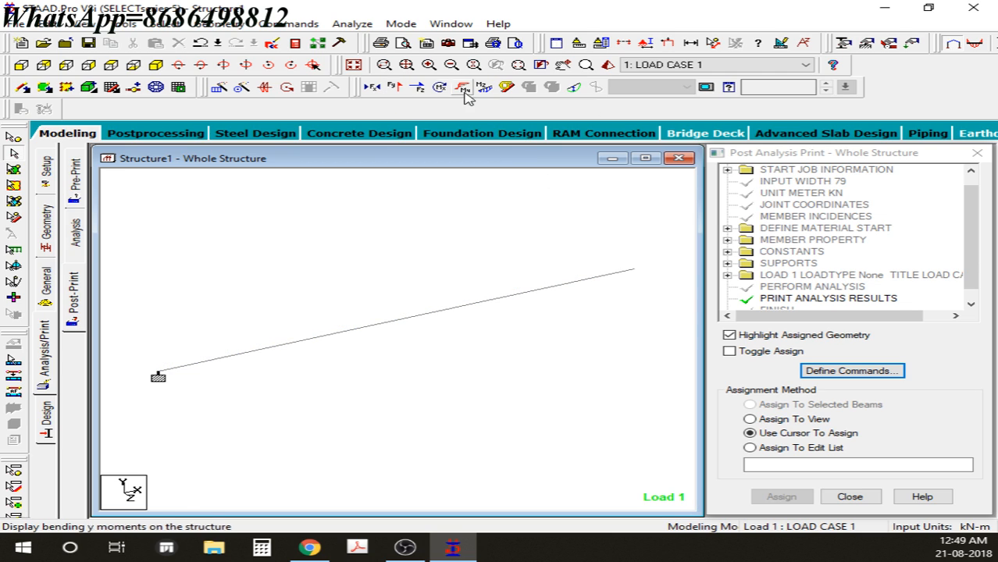
Examine the beam's Shear Bending results for Load Case 1, viewing the Bending - Z and Shear - Y diagrams, and close its properties
right_click(431, 314)
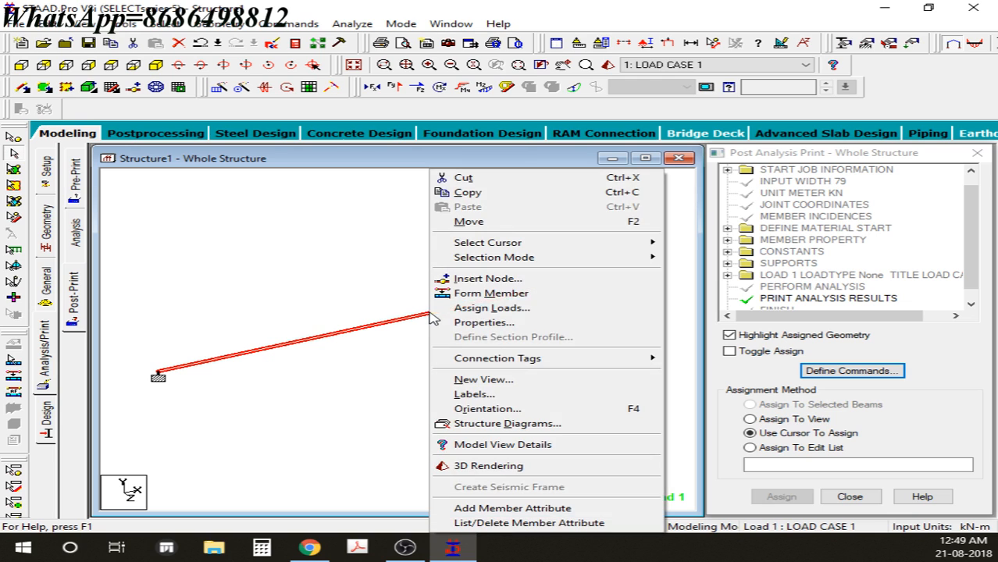
click(331, 269)
double_click(379, 325)
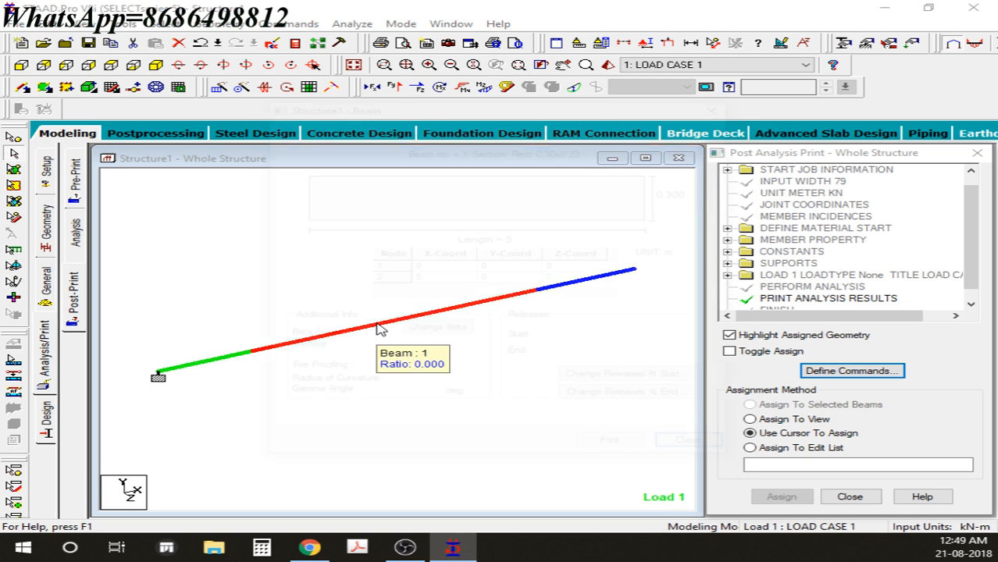
click(446, 128)
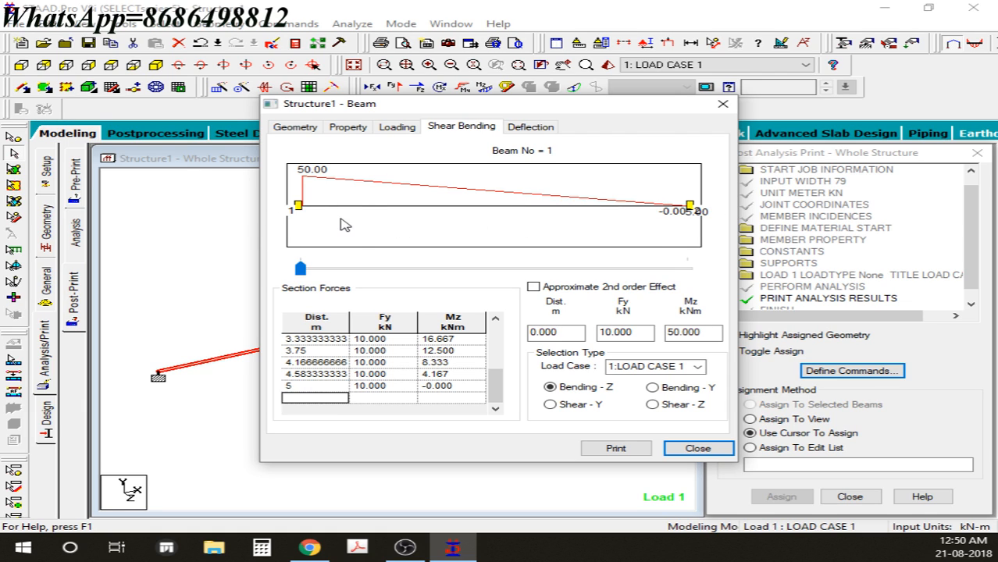
drag(380, 108, 497, 97)
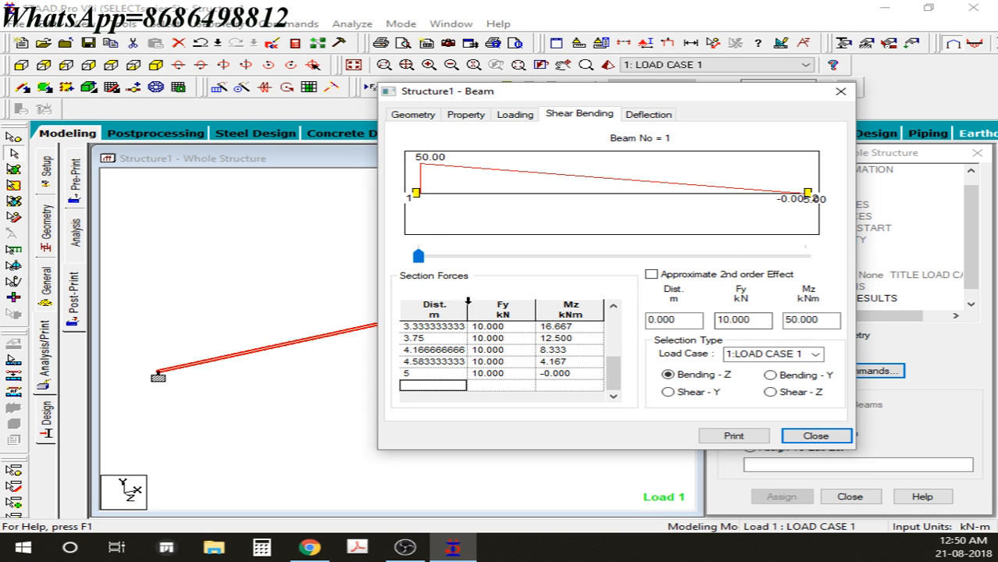
click(685, 393)
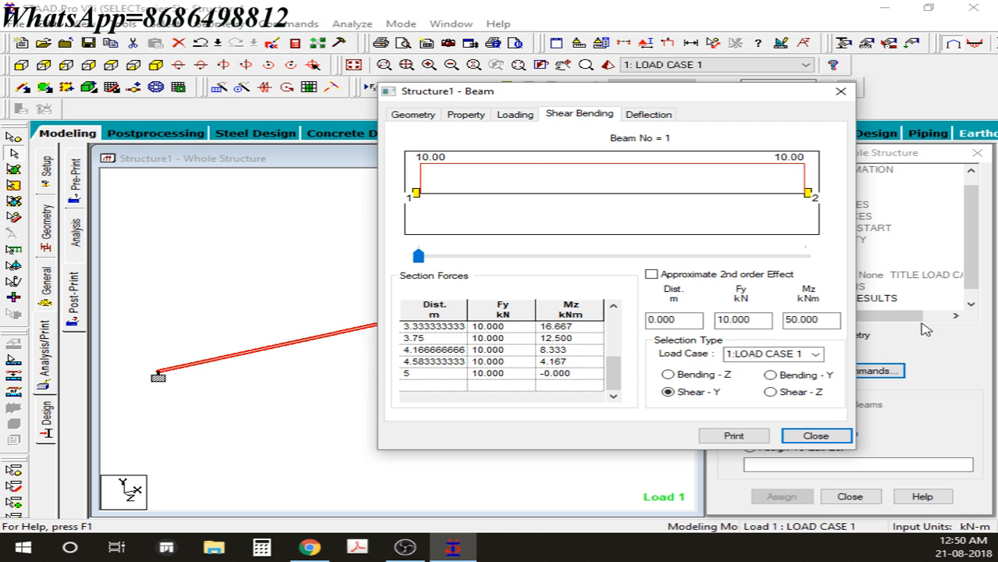
click(826, 436)
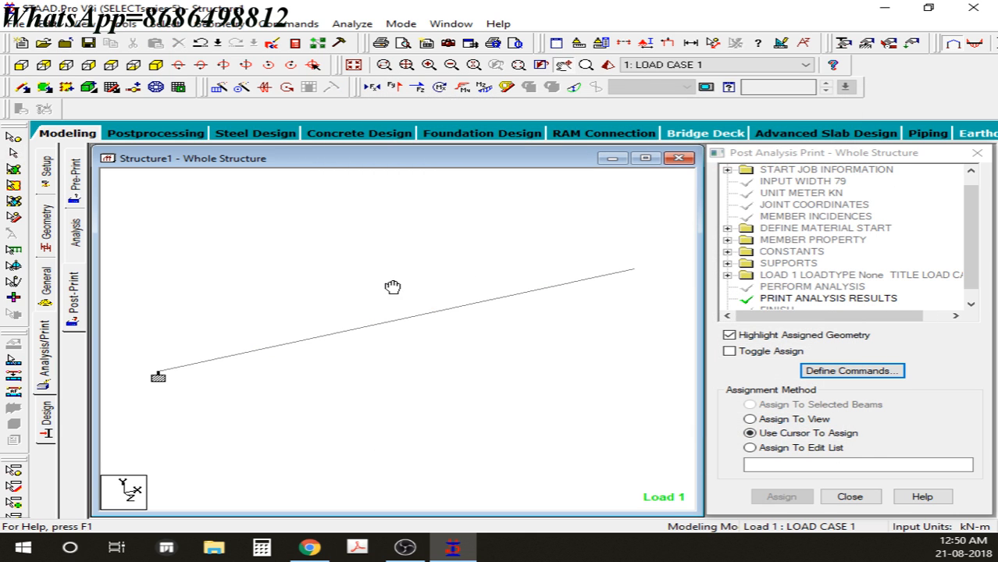
mouse_move(361, 285)
mouse_down()
mouse_move(352, 293)
mouse_move(390, 321)
mouse_move(383, 300)
mouse_move(339, 299)
mouse_up()
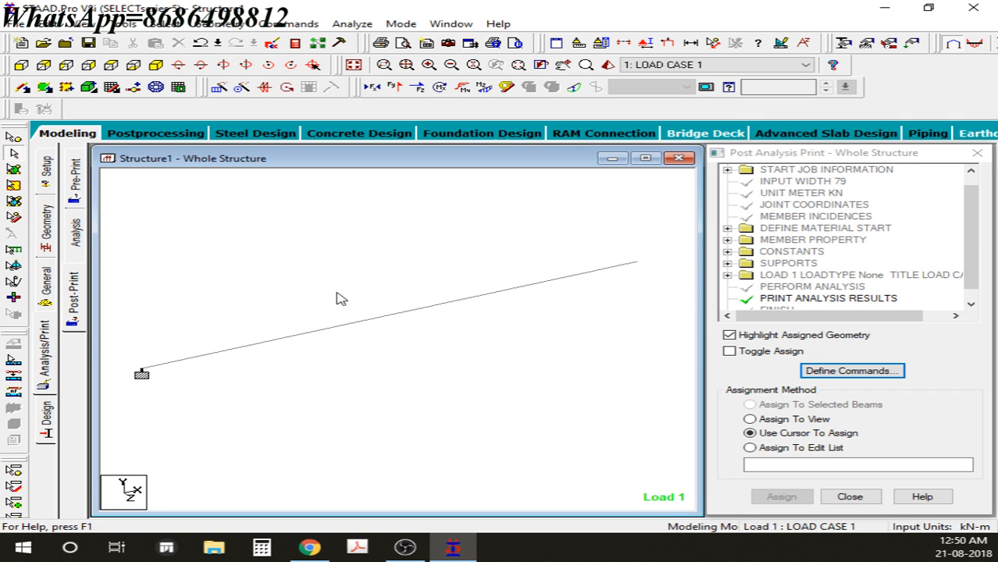